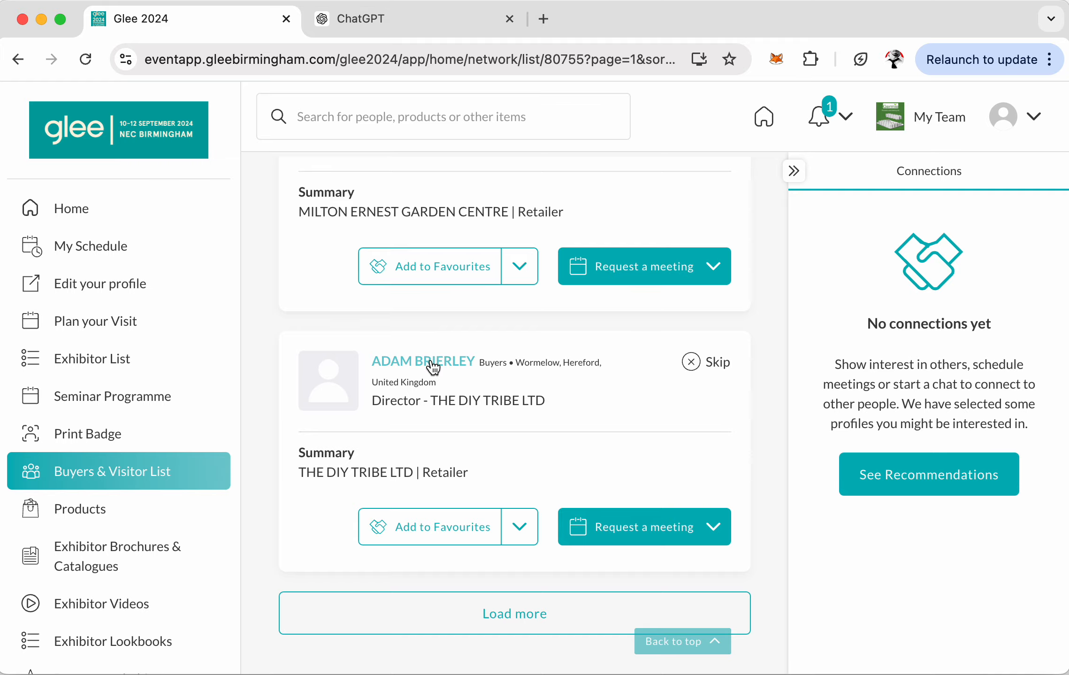
- Load three more attendee pages to reach page 4, then open one attendee's profile
{"action": "left_click", "coordinate": [518, 609]}
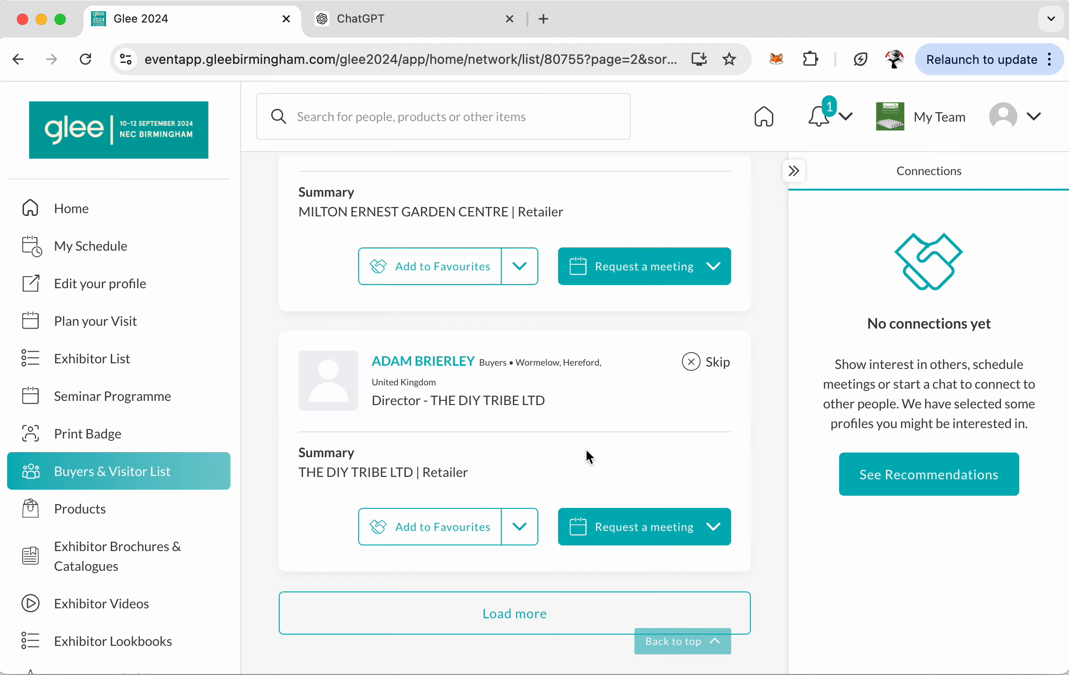
{"action": "scroll", "coordinate": [586, 448], "scroll_direction": "down", "scroll_amount": 5}
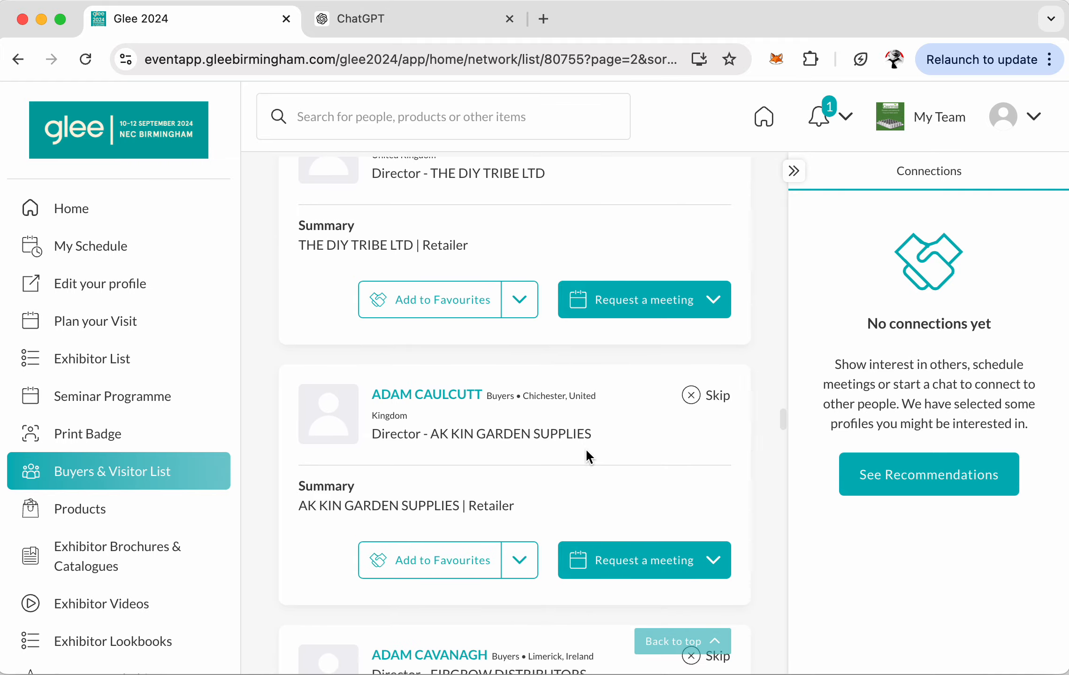
{"action": "scroll", "coordinate": [586, 448], "scroll_direction": "down", "scroll_amount": 20}
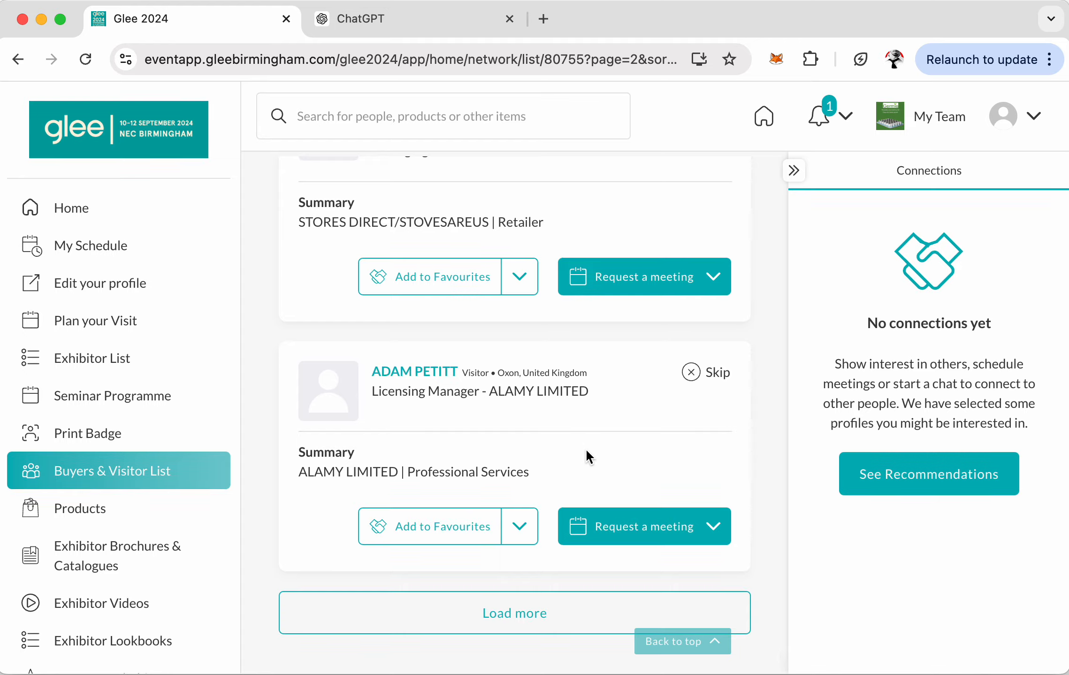
{"action": "left_click", "coordinate": [524, 615]}
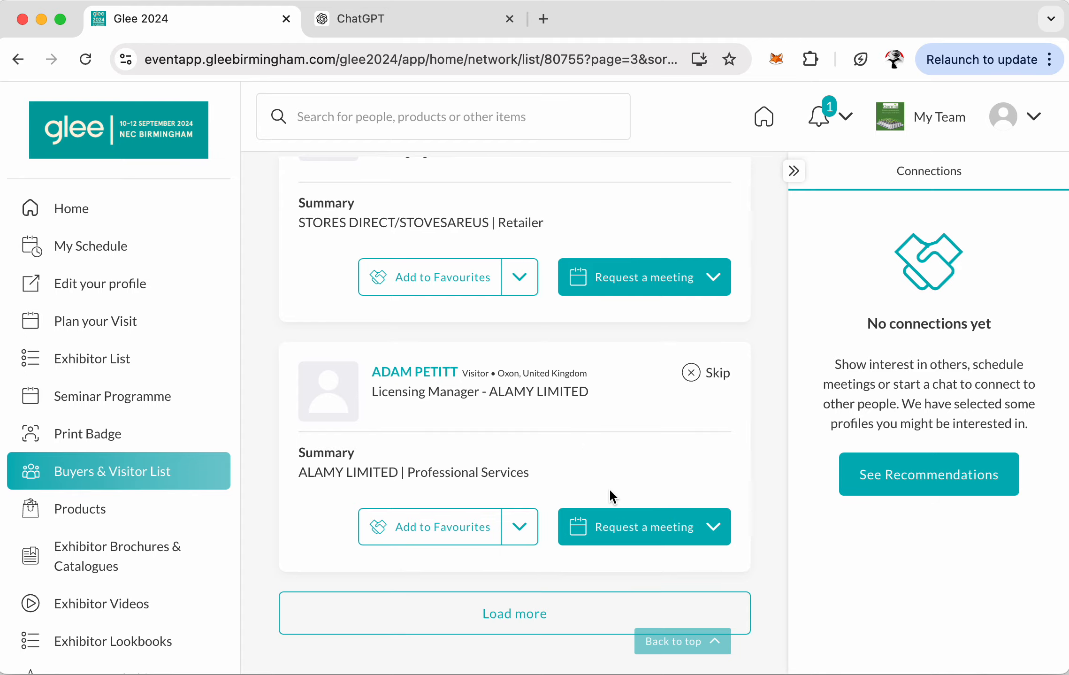
{"action": "scroll", "coordinate": [549, 465], "scroll_direction": "down", "scroll_amount": 20}
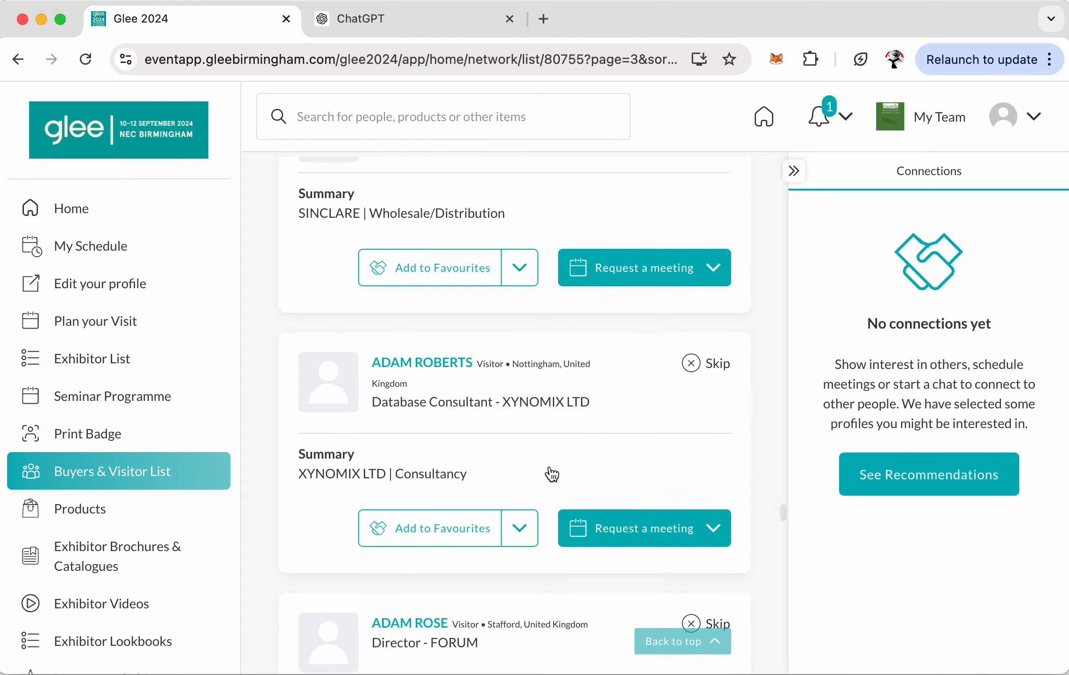
{"action": "scroll", "coordinate": [546, 474], "scroll_direction": "down", "scroll_amount": 5}
{"action": "left_click", "coordinate": [525, 608]}
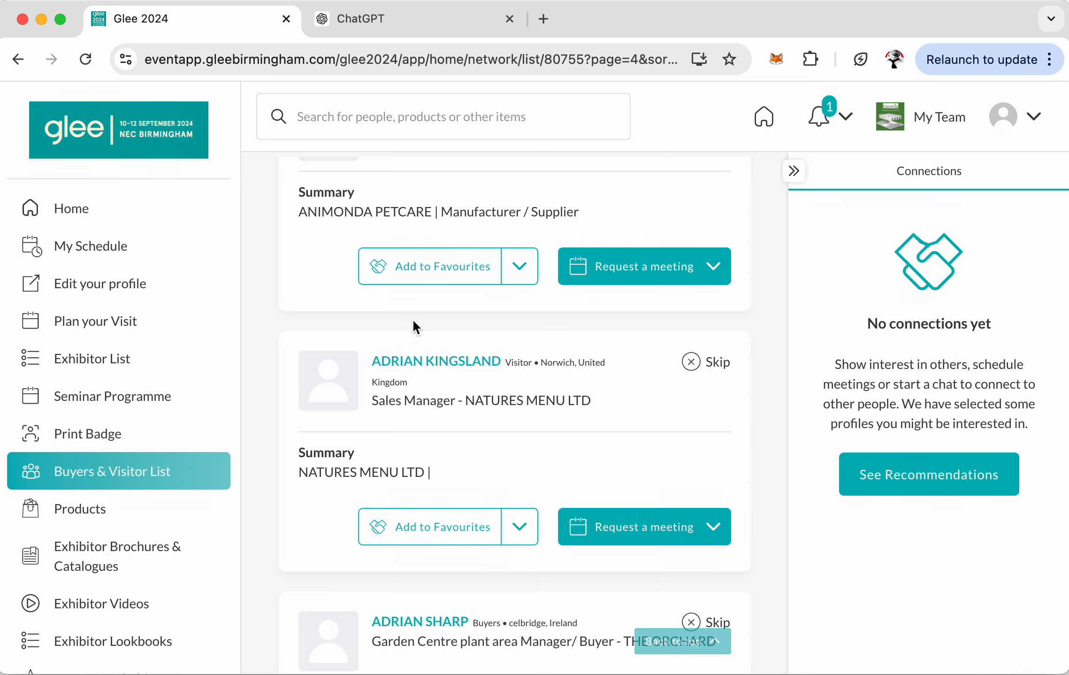
{"action": "left_click", "coordinate": [457, 373]}
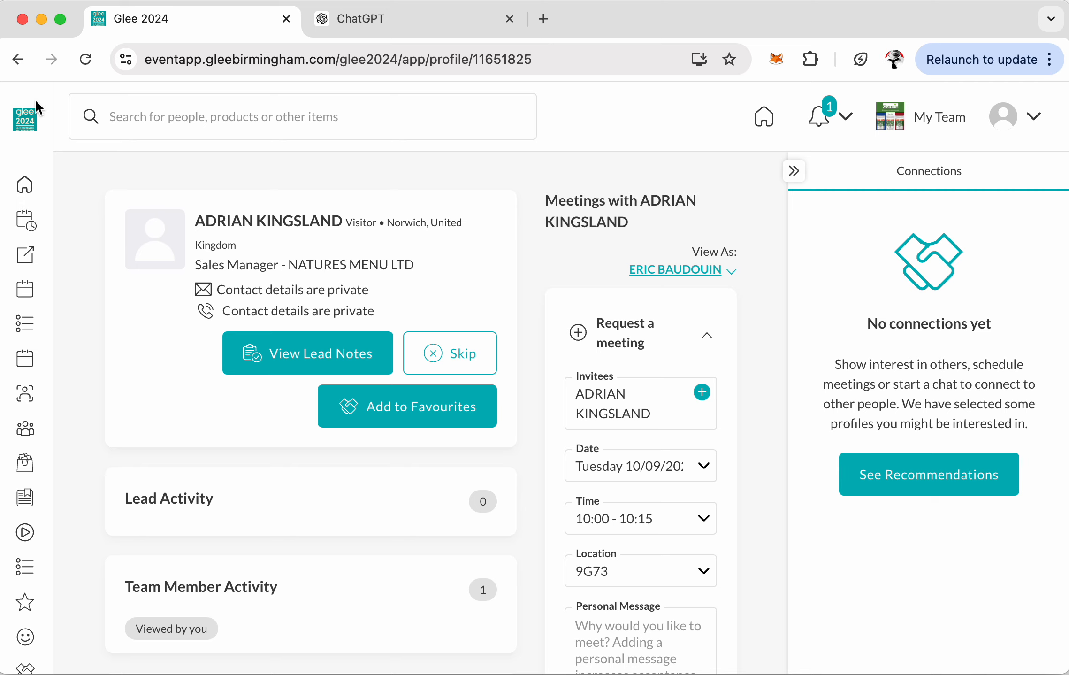
- Look over the attendee's profile, then go back to the Buyers & Visitor List
{"action": "scroll", "coordinate": [295, 270], "scroll_direction": "down", "scroll_amount": 6}
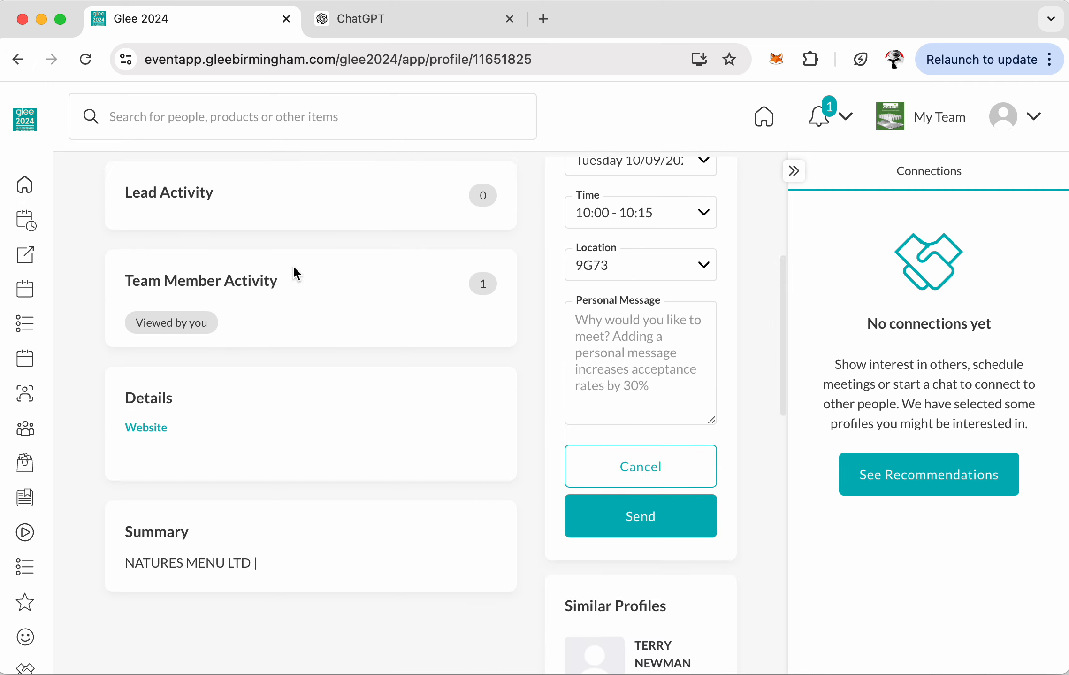
{"action": "scroll", "coordinate": [293, 265], "scroll_direction": "up", "scroll_amount": 7}
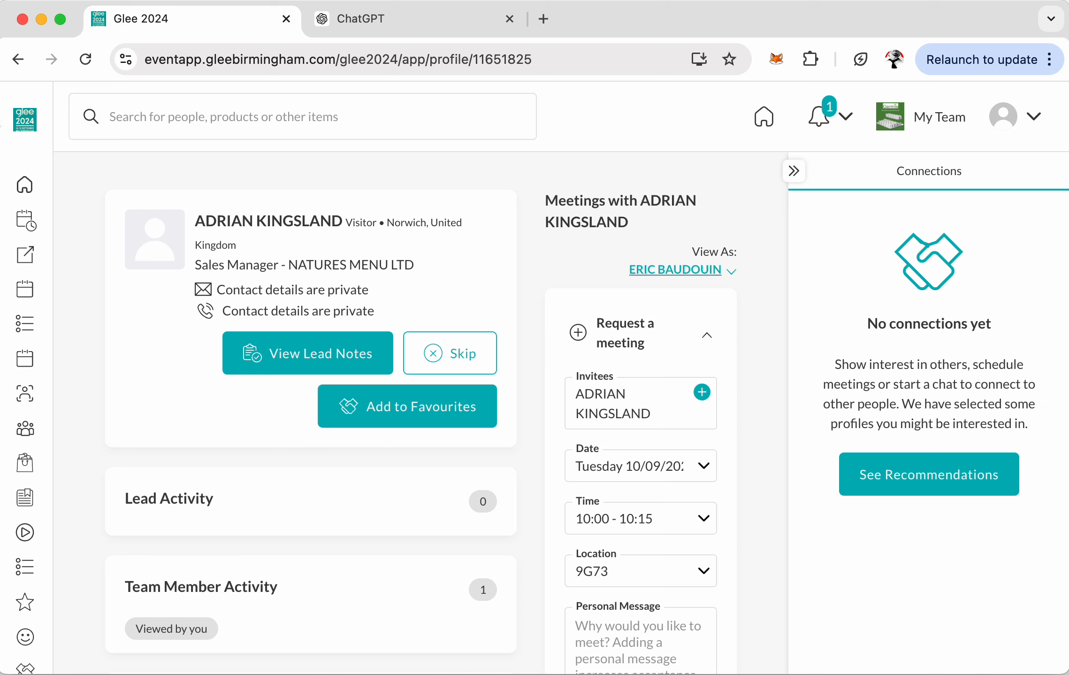
{"action": "left_click", "coordinate": [18, 59]}
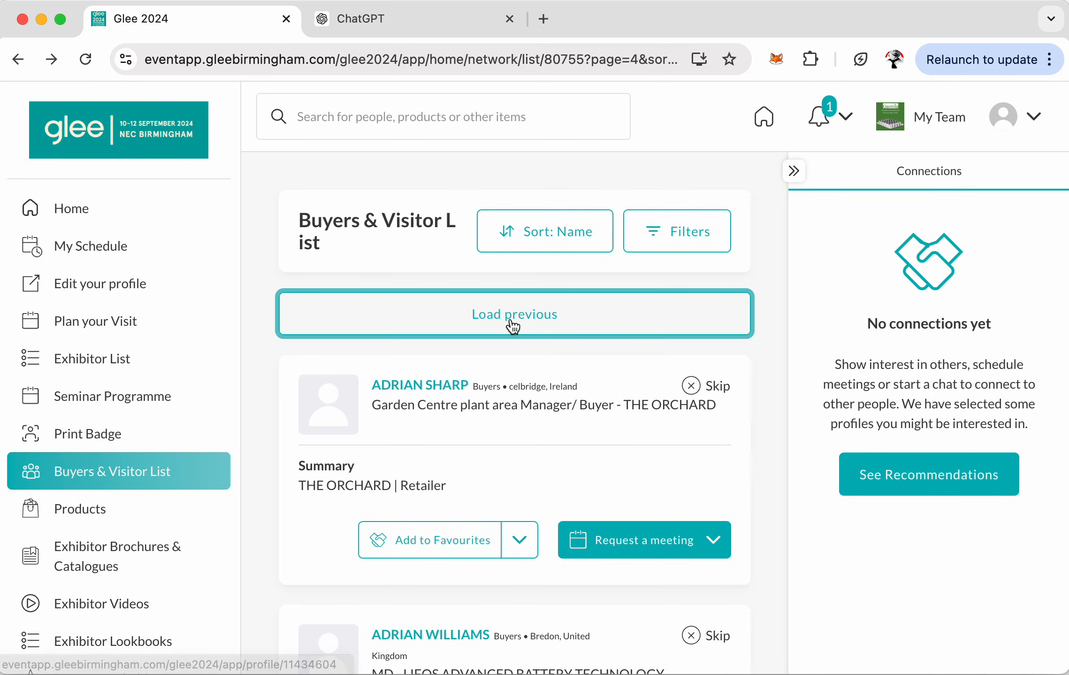
- Remove page=4&sort=name from the URL to reload the attendee list from page 1
{"action": "left_click_drag", "start_coordinate": [600, 60], "coordinate": [600, 95]}
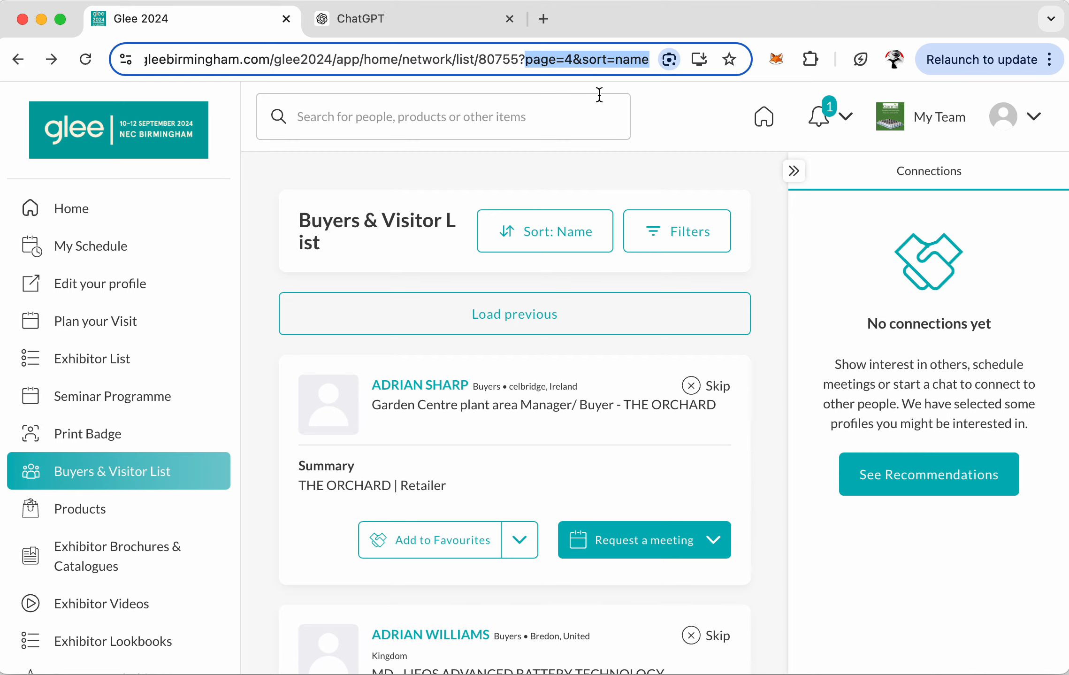
{"action": "key", "text": "BackSpace"}
{"action": "key", "text": "Return"}
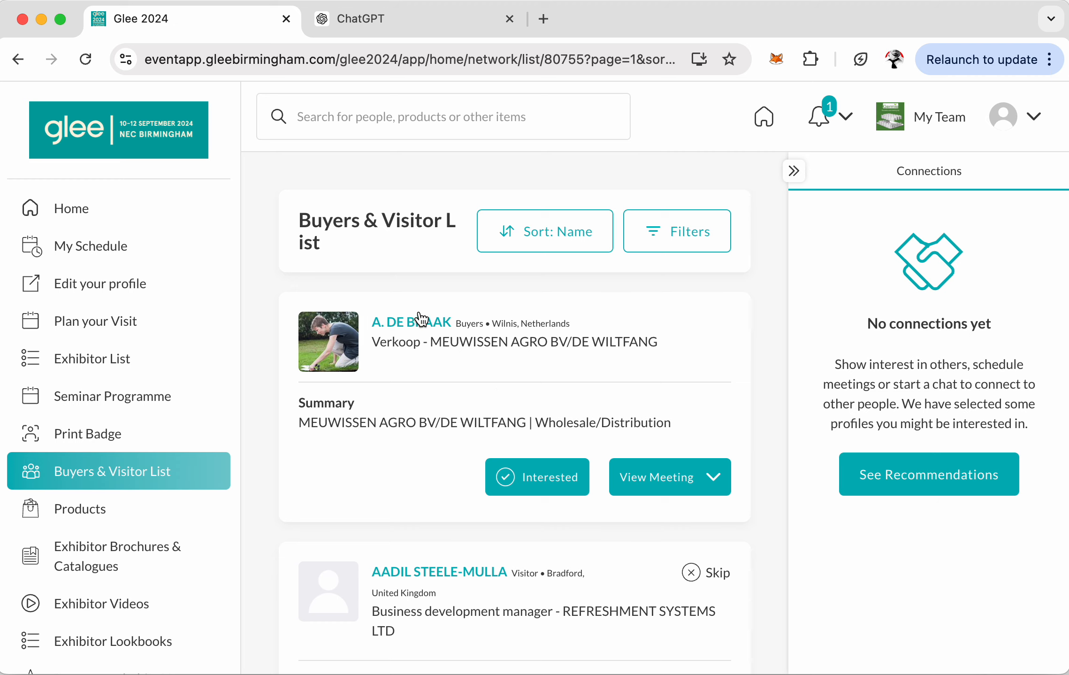
- Open the first attendee's profile and scroll down to its Details section
{"action": "left_click", "coordinate": [398, 314]}
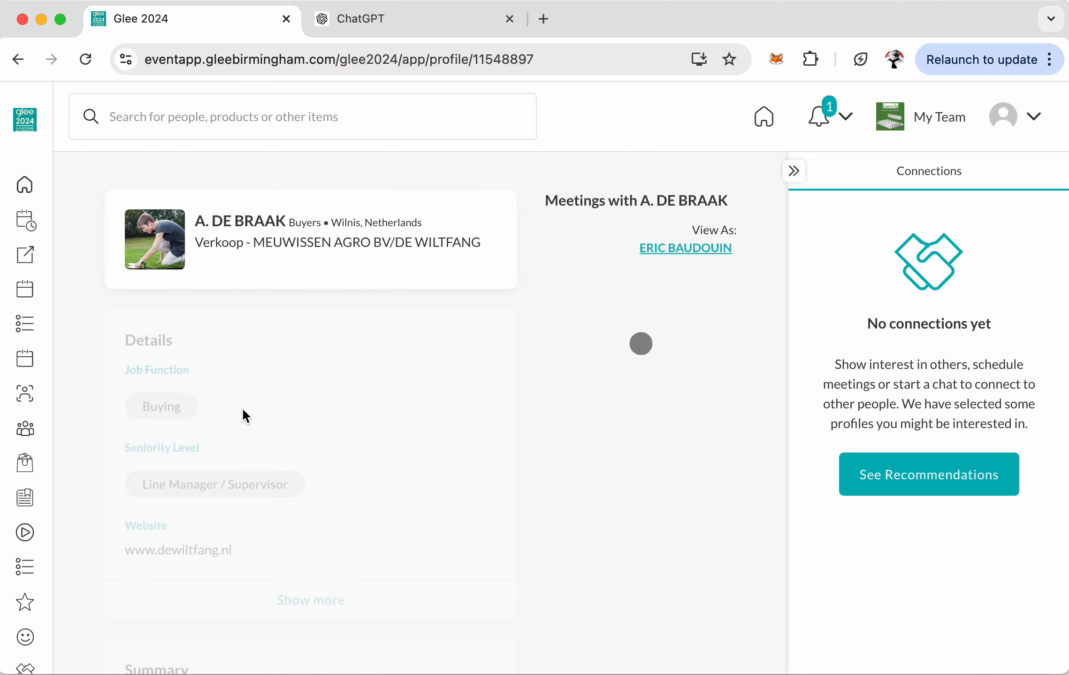
{"action": "scroll", "coordinate": [234, 453], "scroll_direction": "down", "scroll_amount": 3}
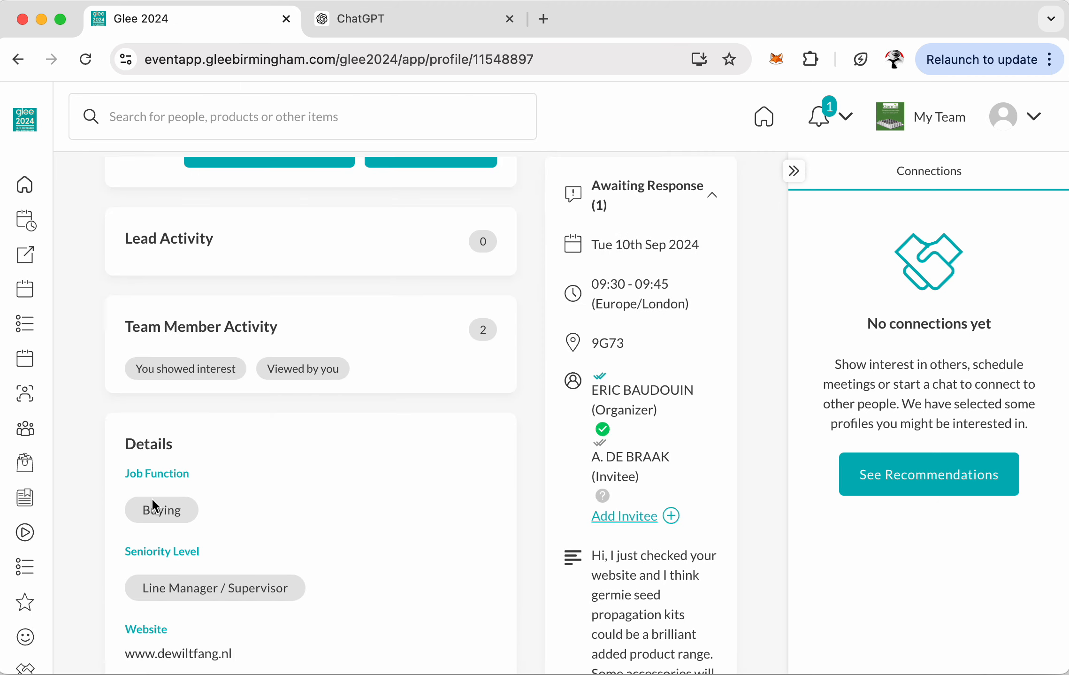
{"action": "scroll", "coordinate": [151, 498], "scroll_direction": "down", "scroll_amount": 3}
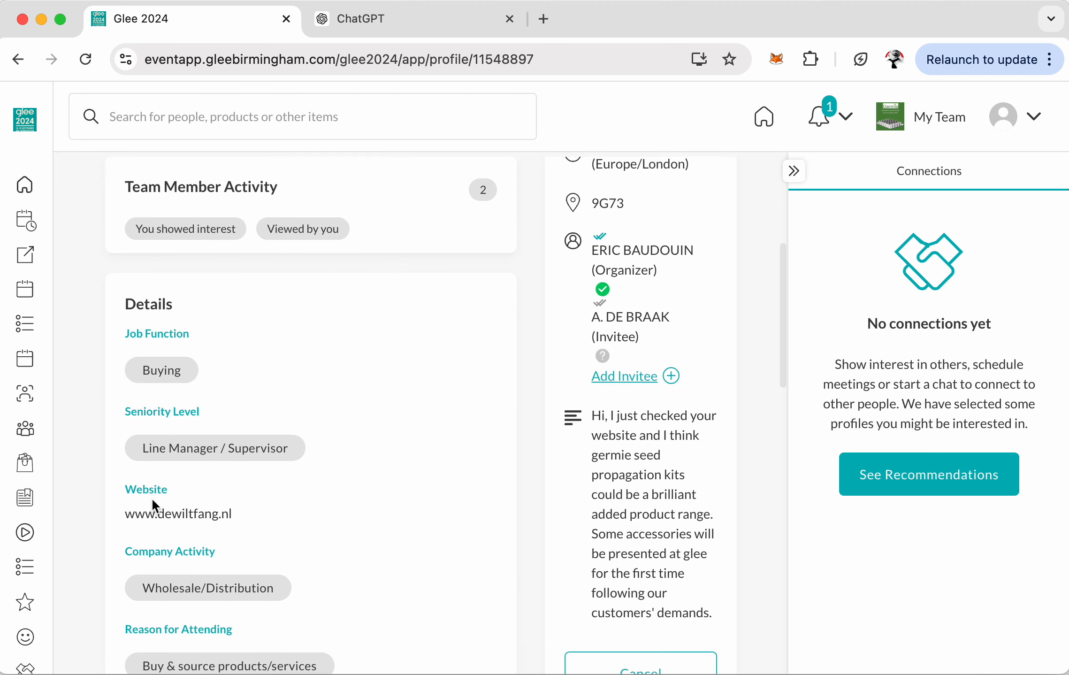
- Open FetchFox in the side panel from its toolbar icon and focus the prompt box
{"action": "right_click", "coordinate": [778, 61]}
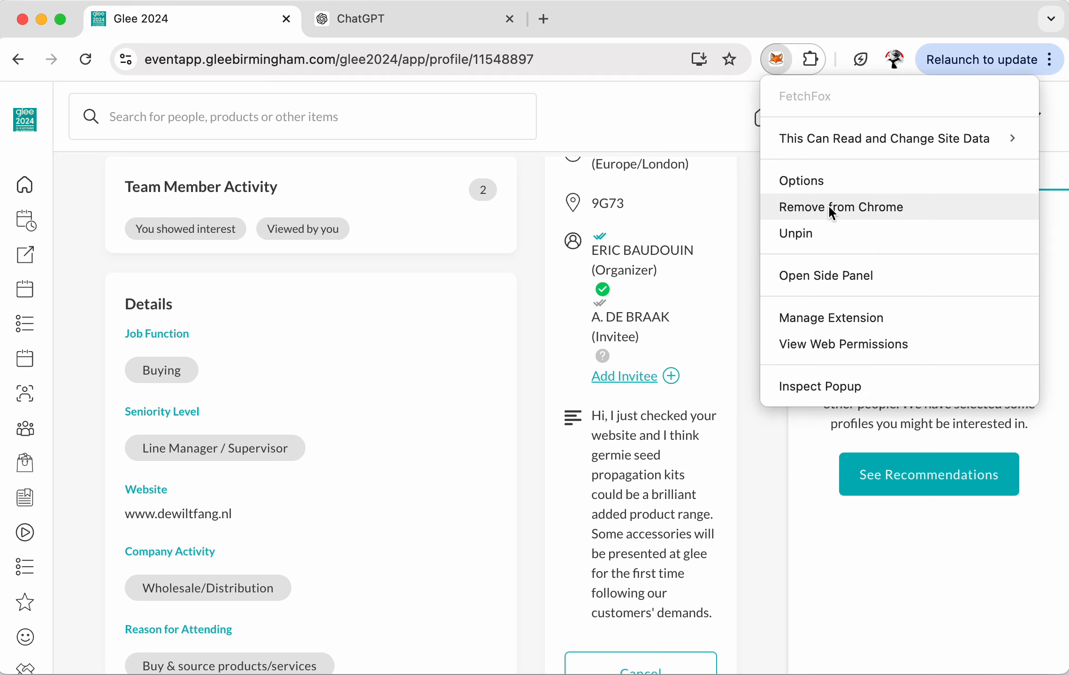
{"action": "left_click", "coordinate": [780, 58]}
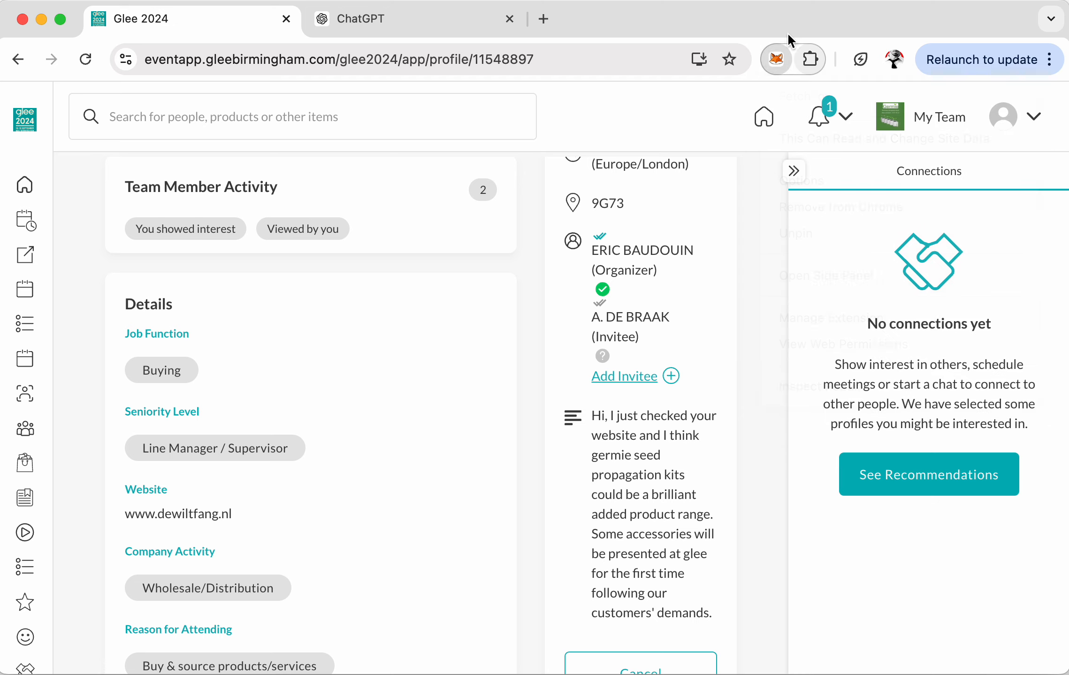
{"action": "right_click", "coordinate": [776, 59]}
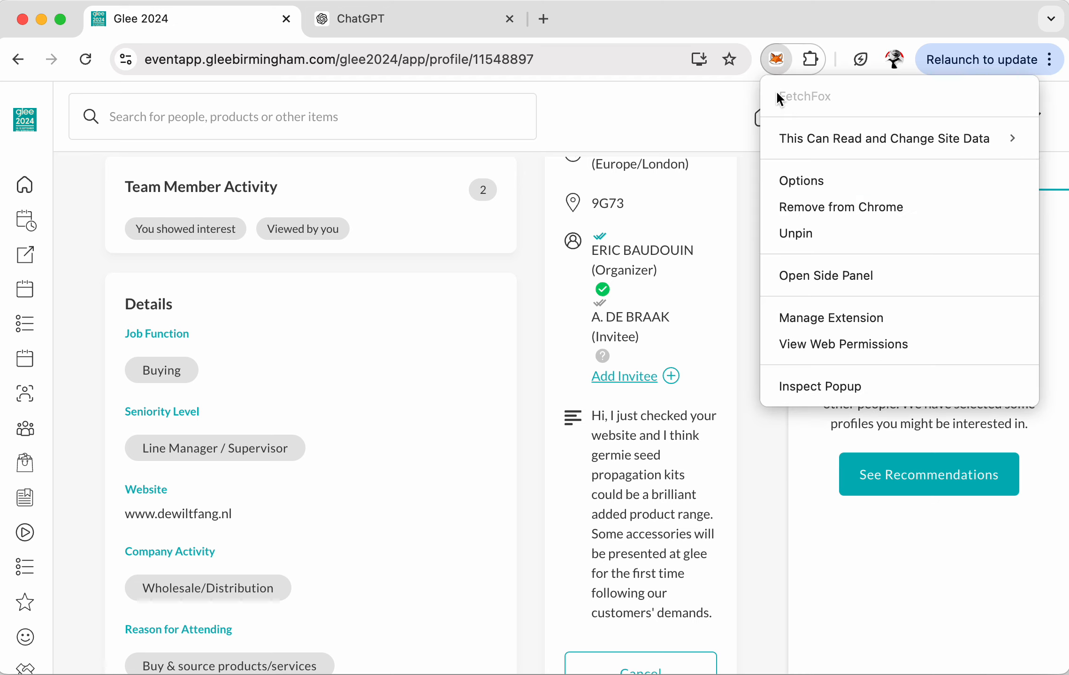
{"action": "left_click", "coordinate": [825, 275]}
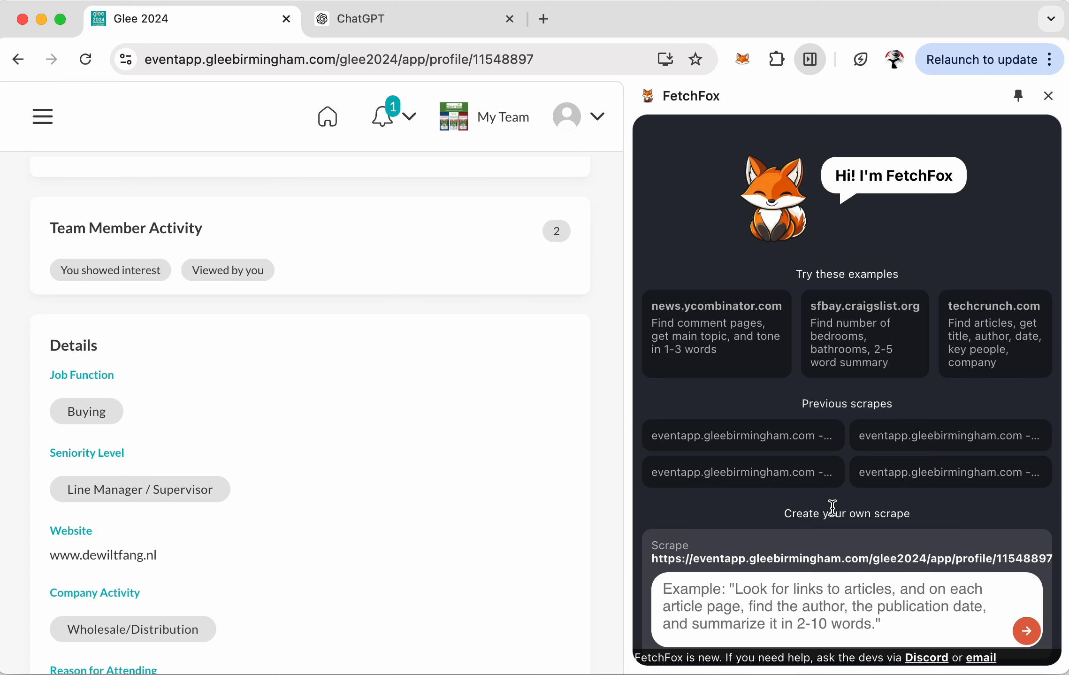
{"action": "scroll", "coordinate": [833, 507], "scroll_direction": "down", "scroll_amount": 3}
{"action": "left_click", "coordinate": [815, 529]}
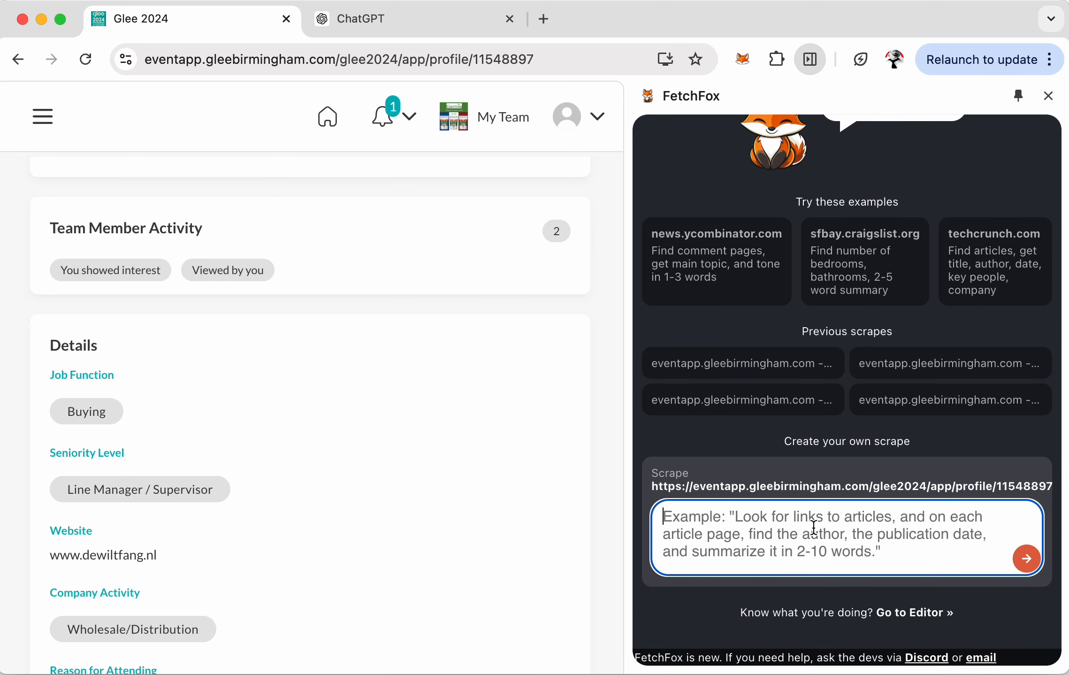
- Go back to the Buyers & Visitor List and scroll through the attendee cards
{"action": "left_click", "coordinate": [19, 59]}
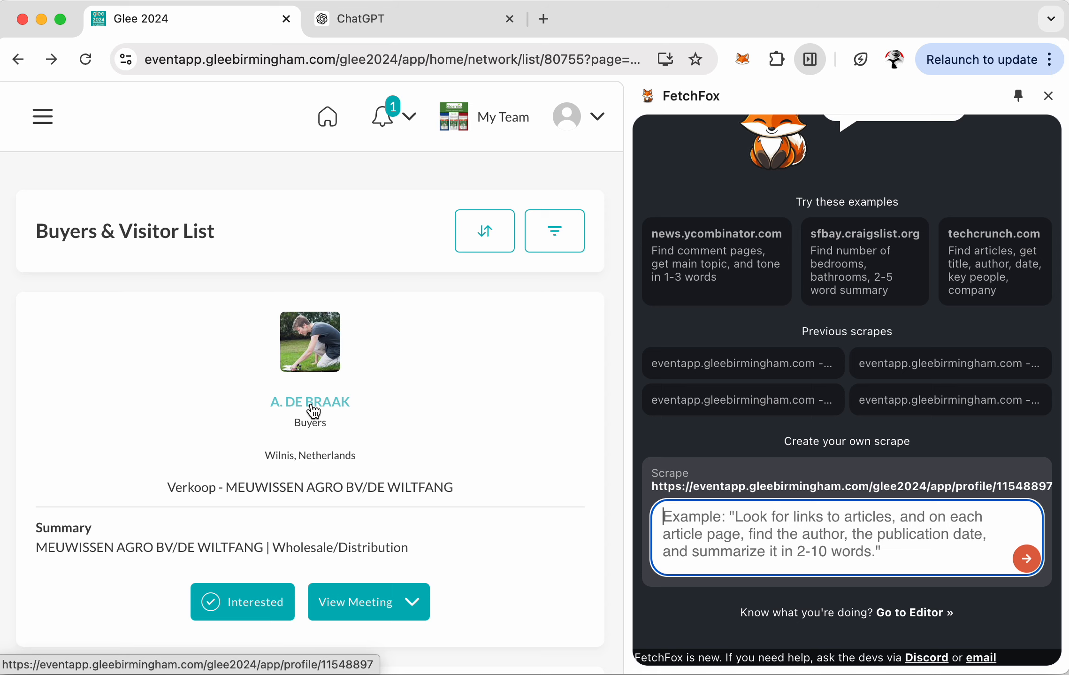
{"action": "scroll", "coordinate": [313, 411], "scroll_direction": "down", "scroll_amount": 7}
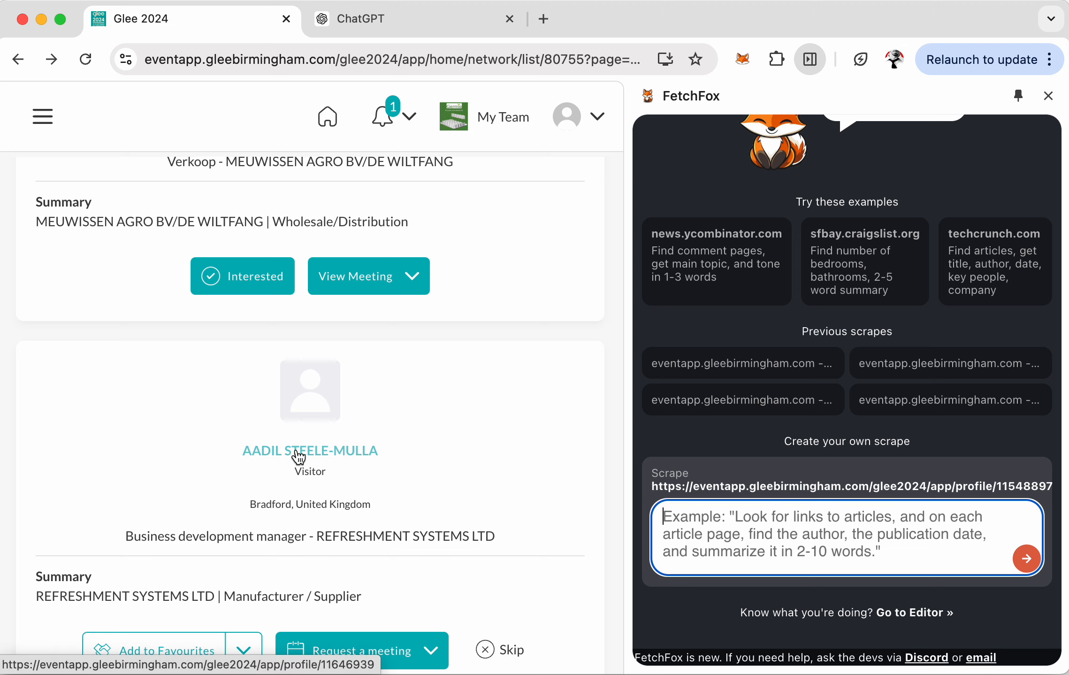
{"action": "scroll", "coordinate": [298, 456], "scroll_direction": "down", "scroll_amount": 7}
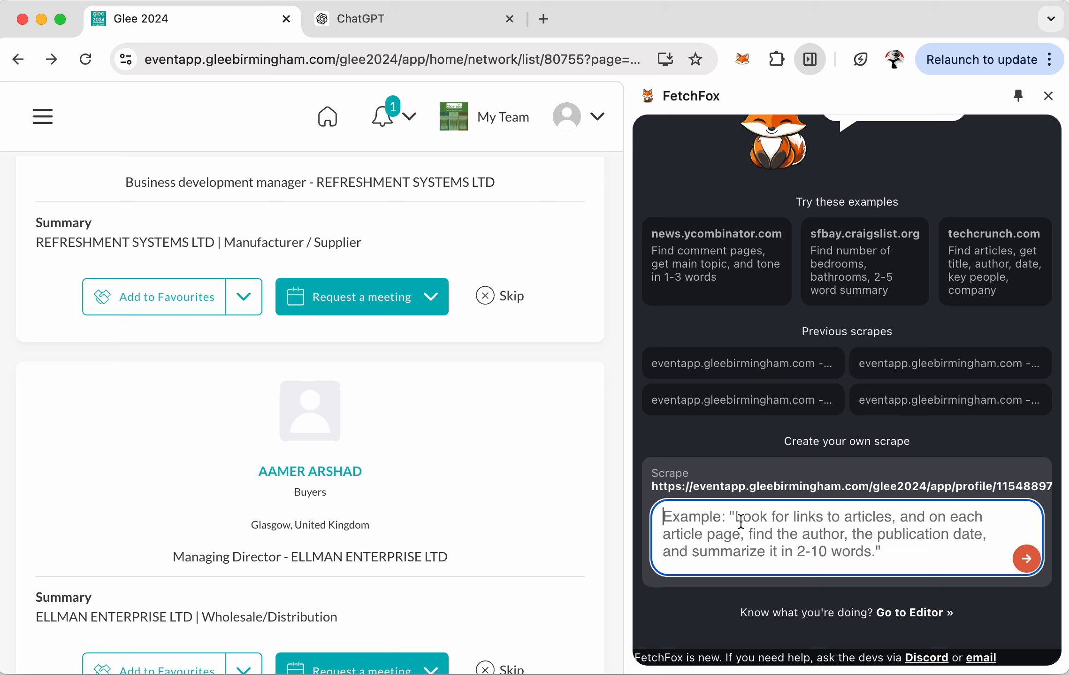
- Tell FetchFox to follow only attendee links containing /app/profile, then extract the following fields
{"action": "type", "text": "First, find links to pr"}
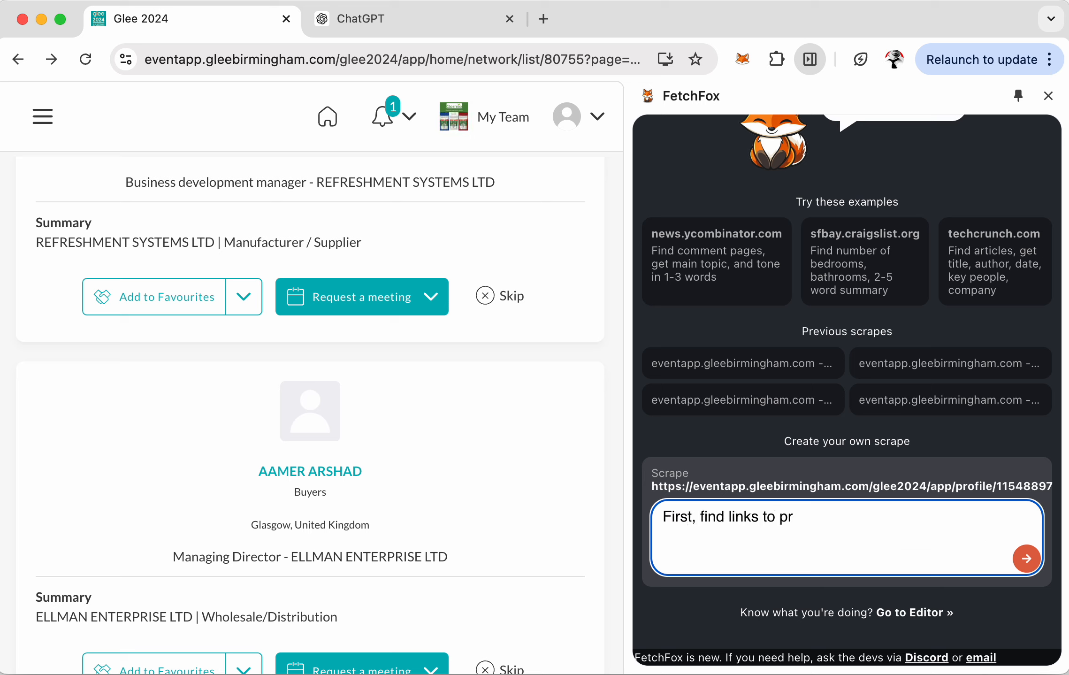
{"action": "type", "text": "ofiles of event att"}
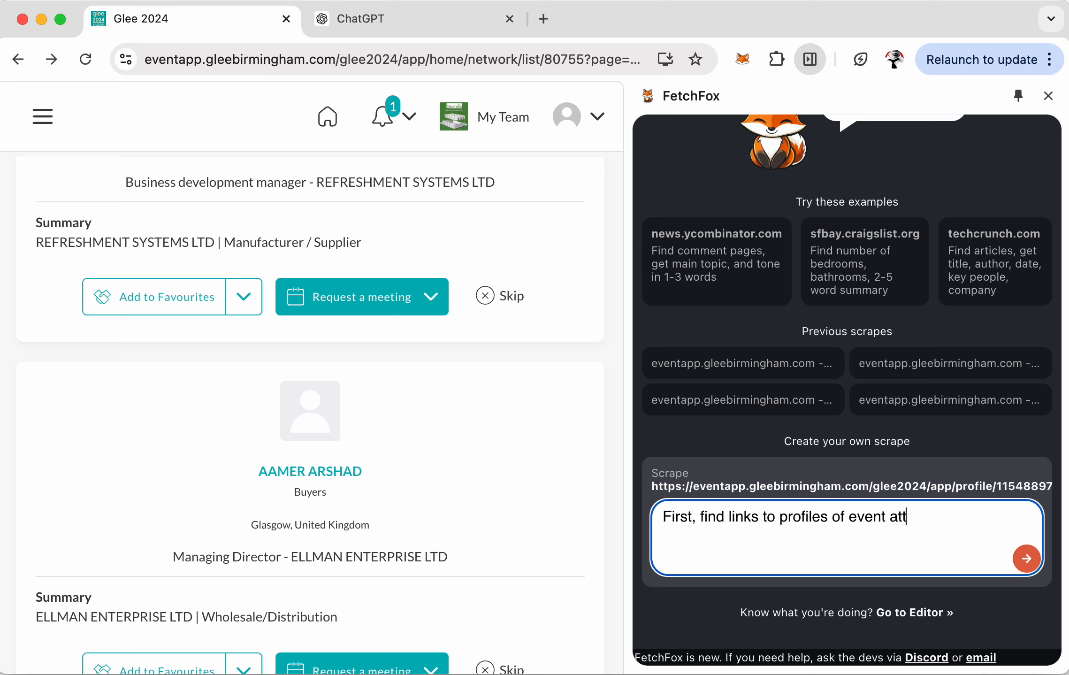
{"action": "type", "text": "endees. Make sur"}
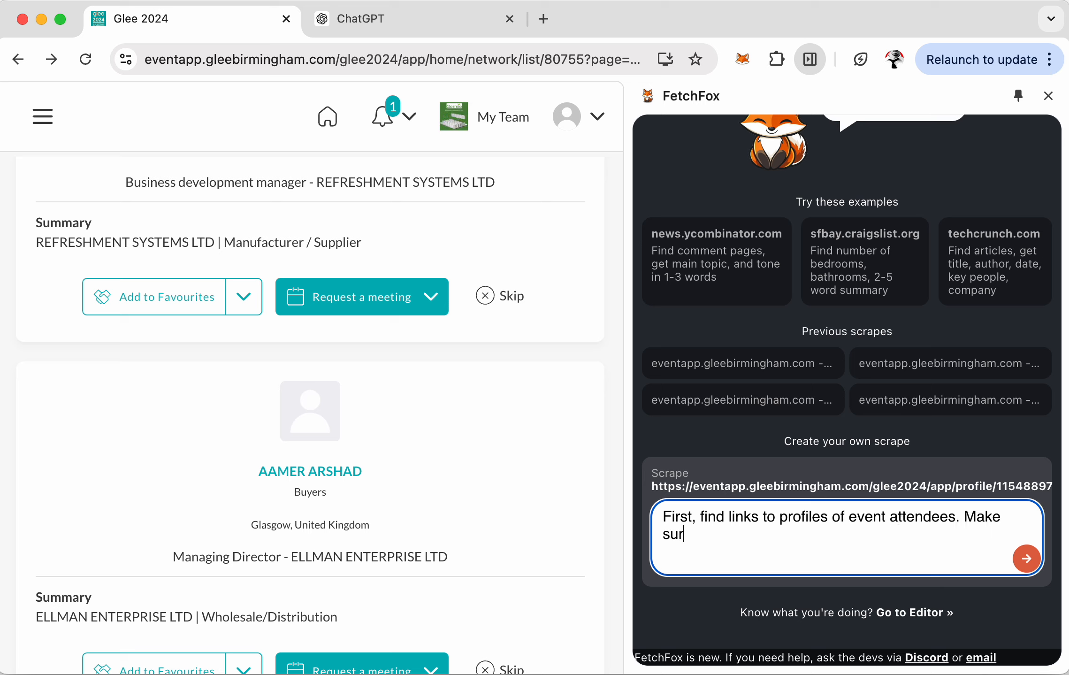
{"action": "type", "text": "e the links have /app/pr"}
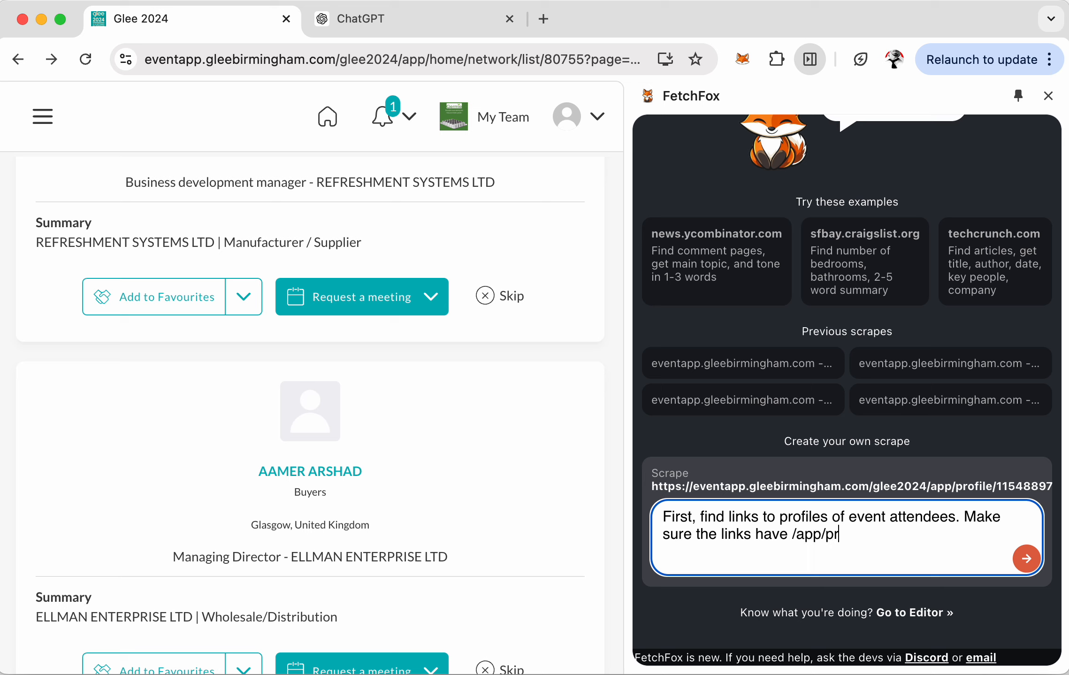
{"action": "type", "text": "ofile in them, otherwise "}
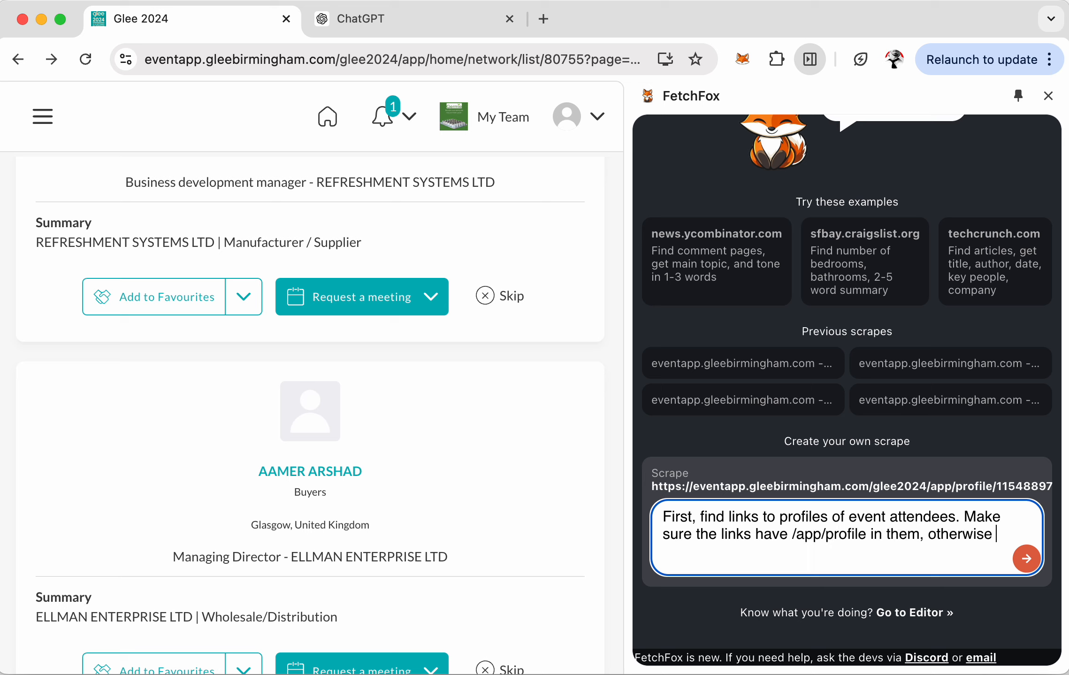
{"action": "type", "text": "ignore. THe"}
{"action": "key", "text": "BackSpace"}
{"action": "key", "text": "BackSpace"}
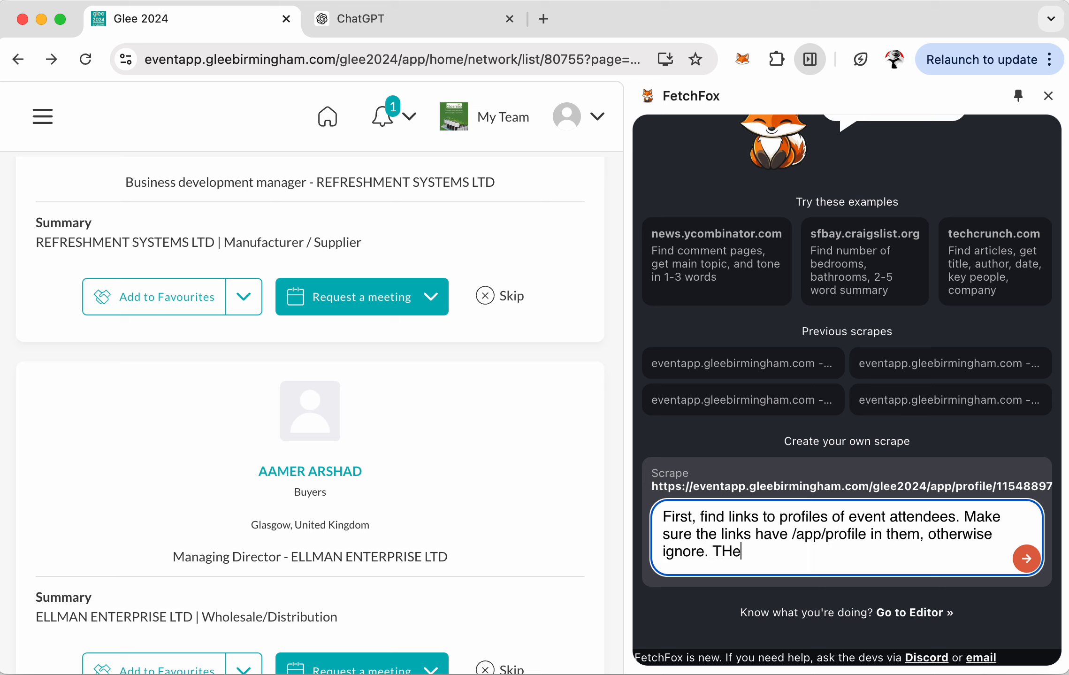
{"action": "type", "text": "hen, extrac"}
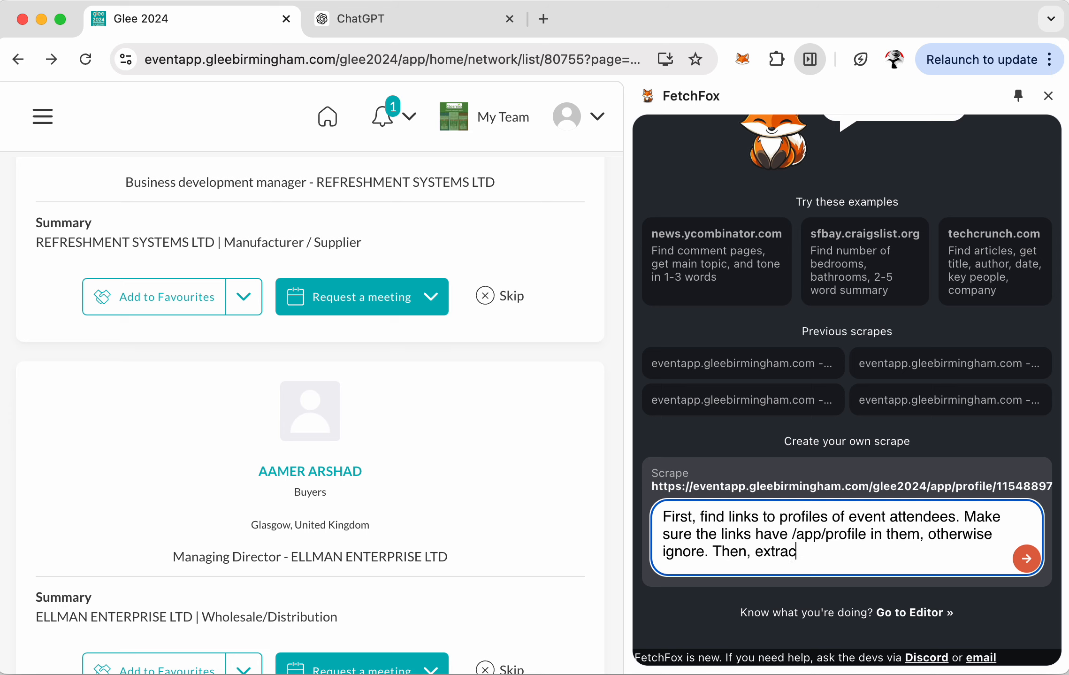
{"action": "type", "text": "tion the following:"}
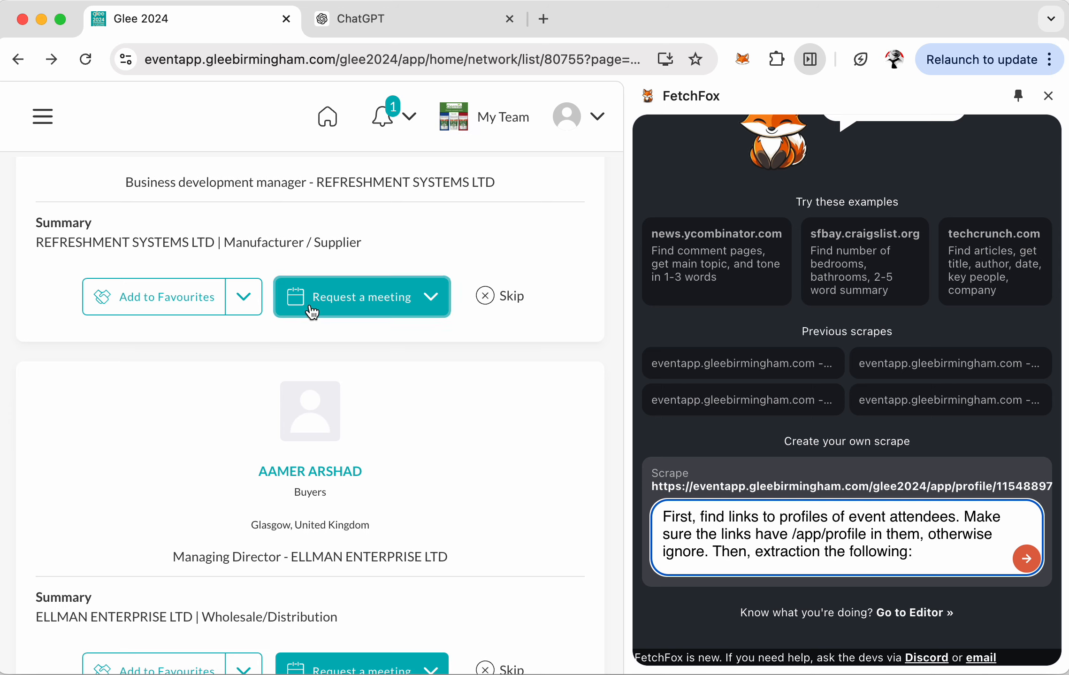
- Check a profile, then list Job Function, Seniority Level, Website, Company Activity, Reason for Attending, Products Interested
{"action": "scroll", "coordinate": [310, 304], "scroll_direction": "up", "scroll_amount": 10}
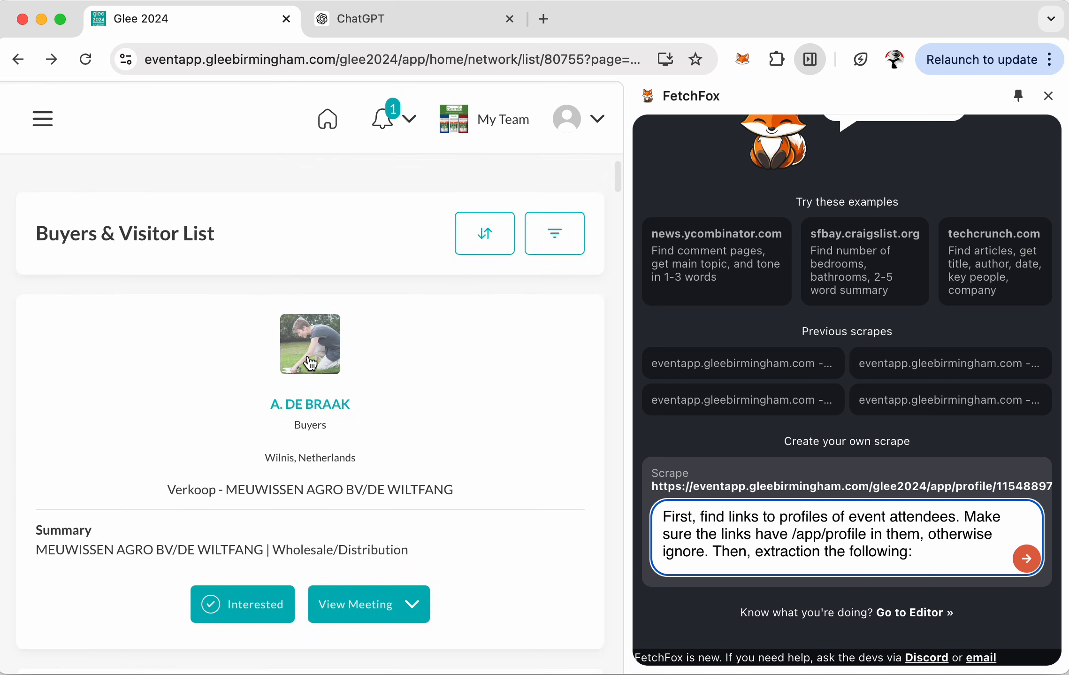
{"action": "left_click", "coordinate": [318, 412]}
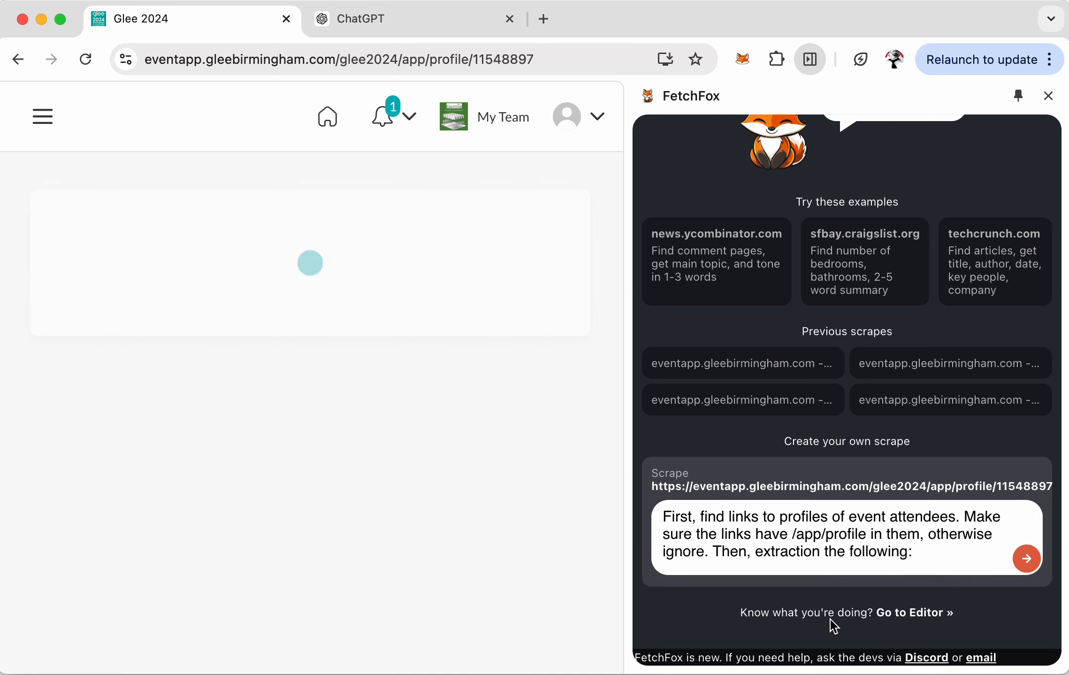
{"action": "left_click", "coordinate": [932, 554]}
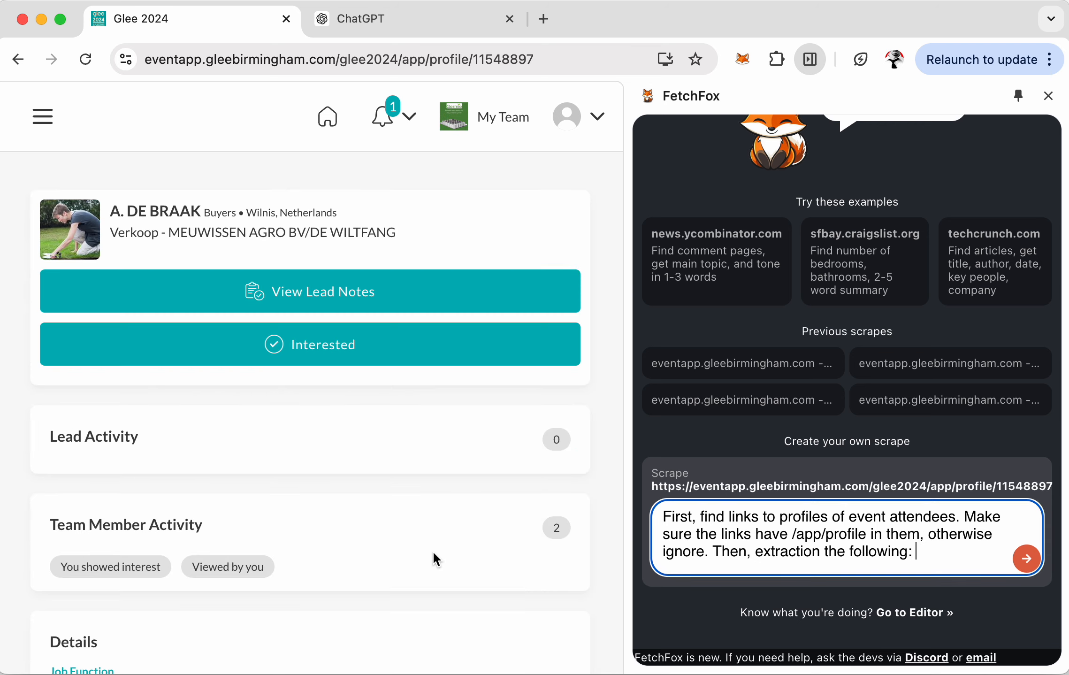
{"action": "scroll", "coordinate": [458, 597], "scroll_direction": "down", "scroll_amount": 5}
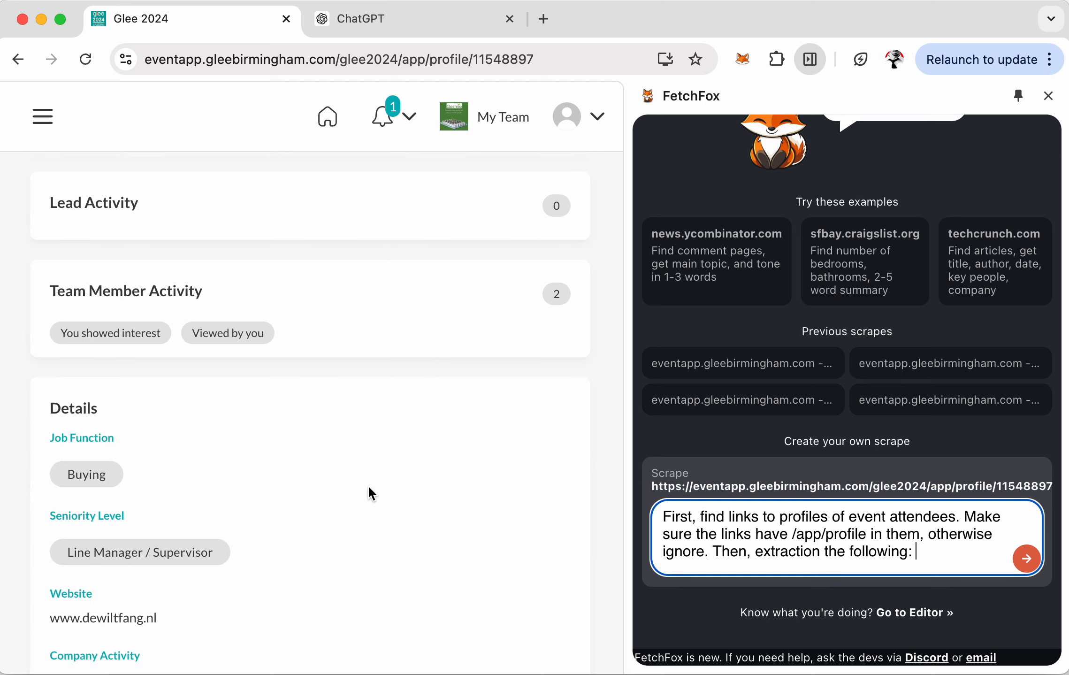
{"action": "type", "text": "uncti"}
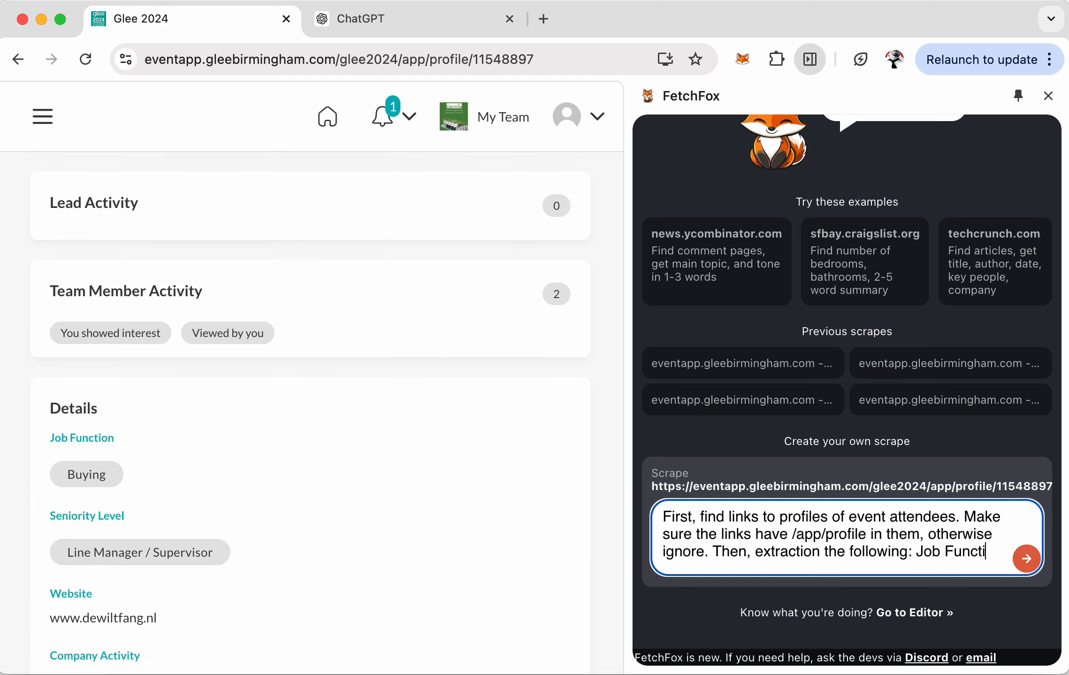
{"action": "type", "text": "on, Seniority Level, Websit"}
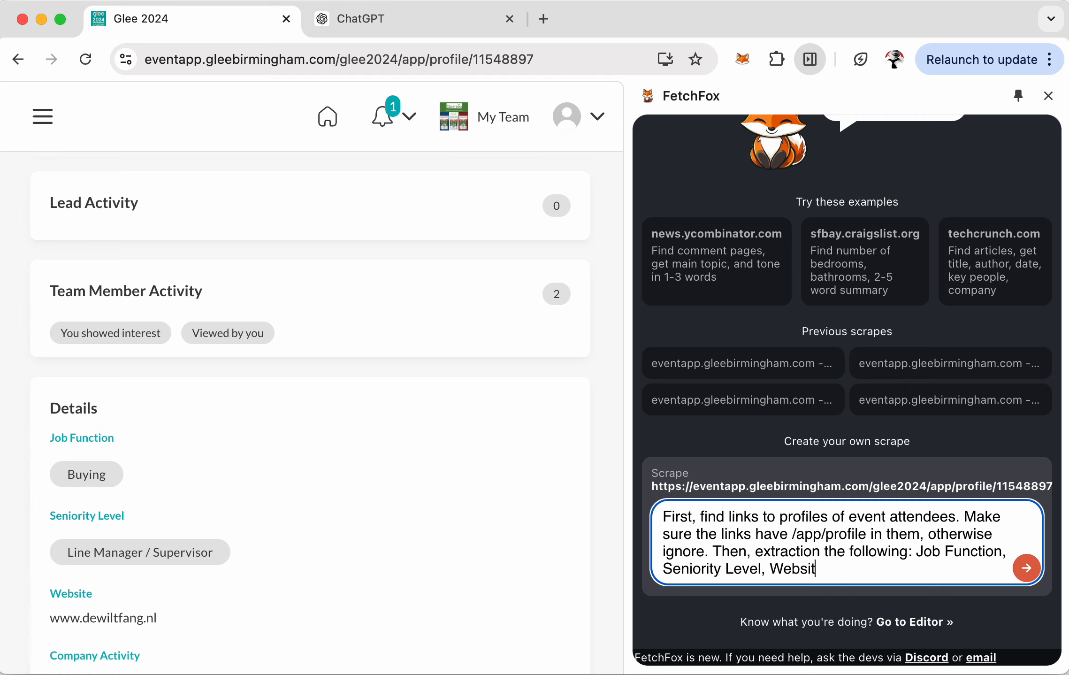
{"action": "type", "text": "e,"}
{"action": "scroll", "coordinate": [358, 528], "scroll_direction": "down", "scroll_amount": 3}
{"action": "type", "text": "Company"}
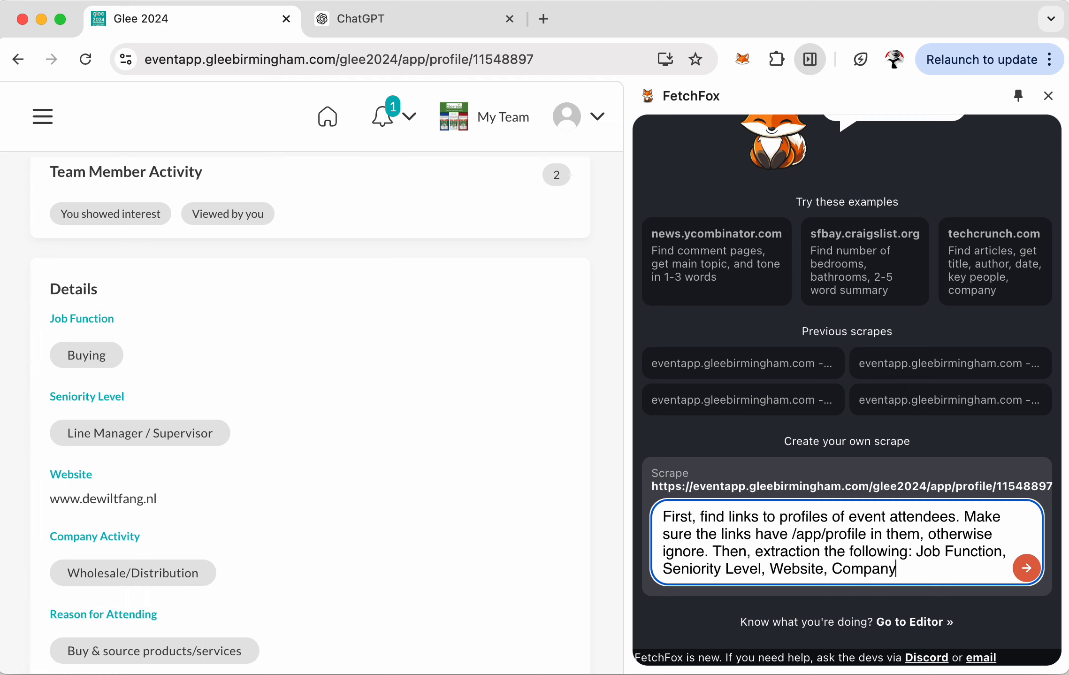
{"action": "type", "text": " Activity,"}
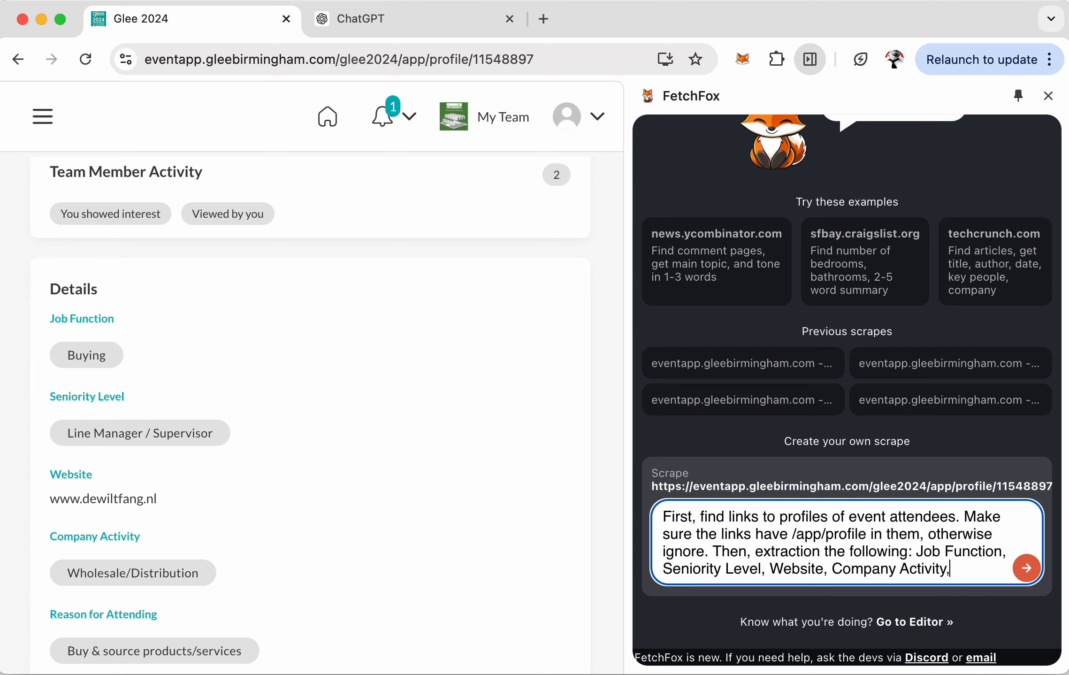
{"action": "type", "text": " Reason fo"}
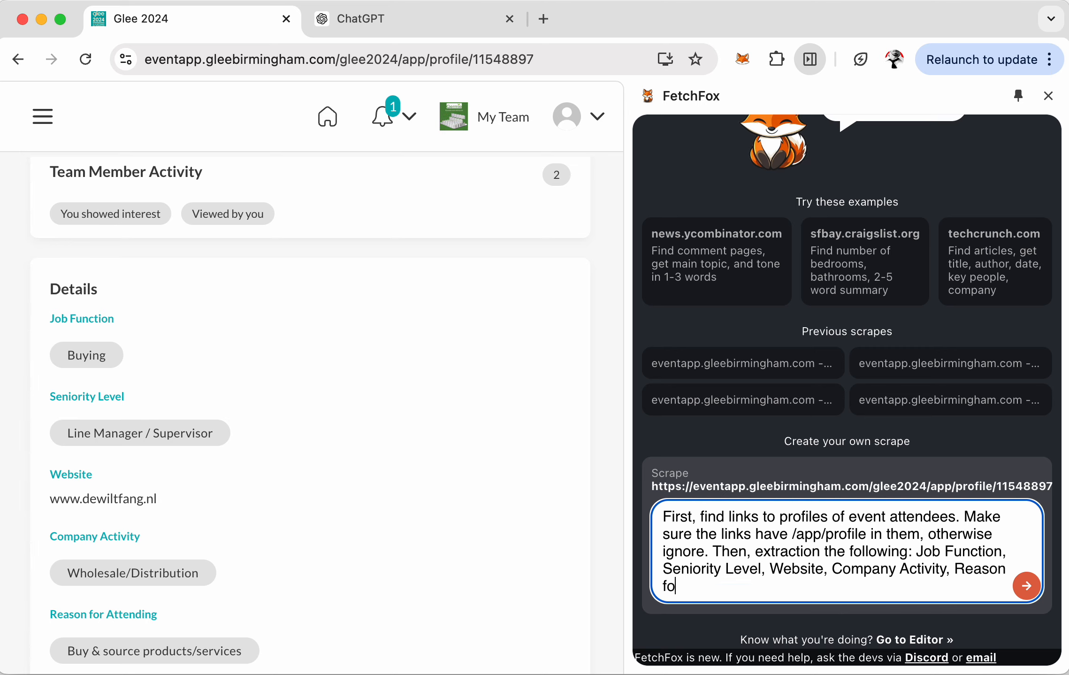
{"action": "type", "text": "r Attending,"}
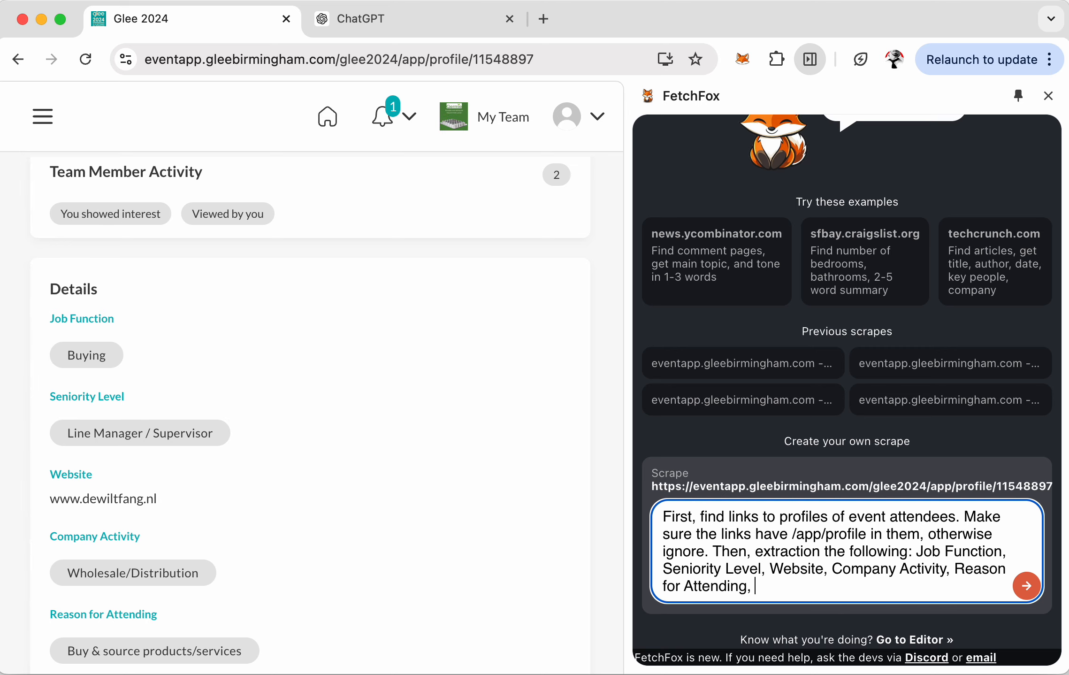
{"action": "scroll", "coordinate": [282, 482], "scroll_direction": "down", "scroll_amount": 5}
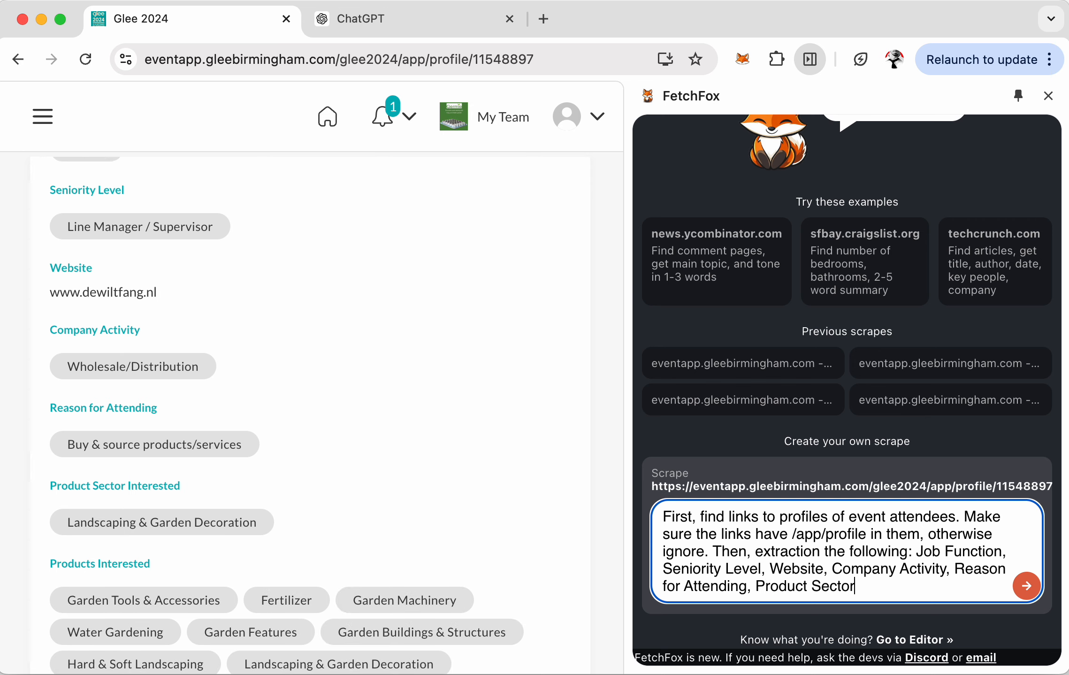
{"action": "type", "text": ", "}
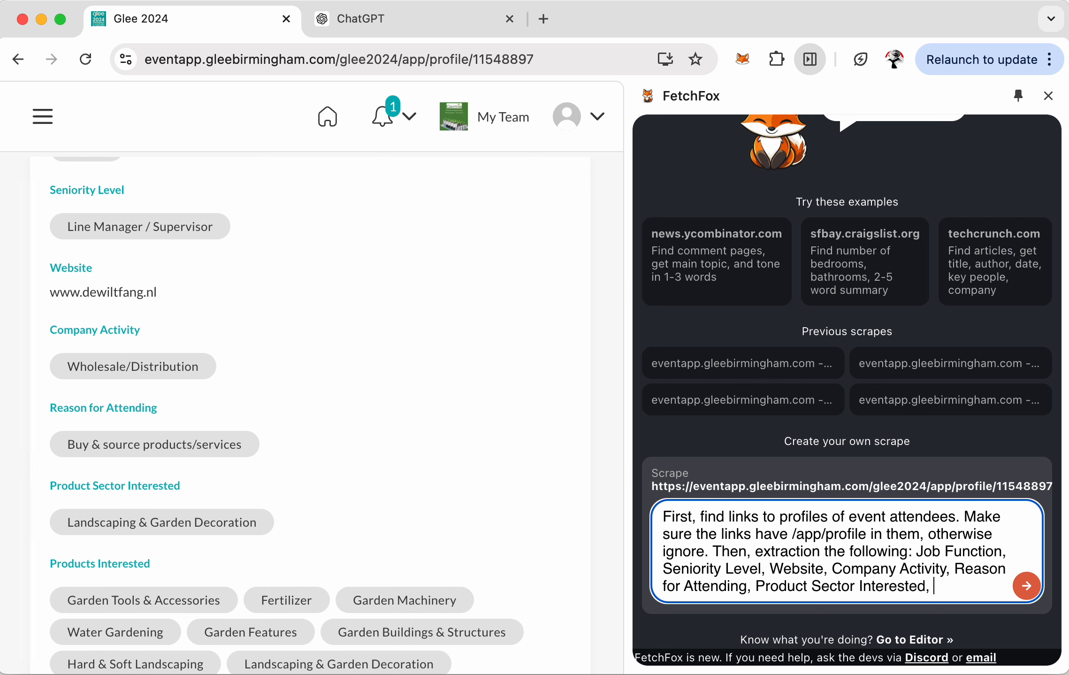
{"action": "type", "text": "Products Interested"}
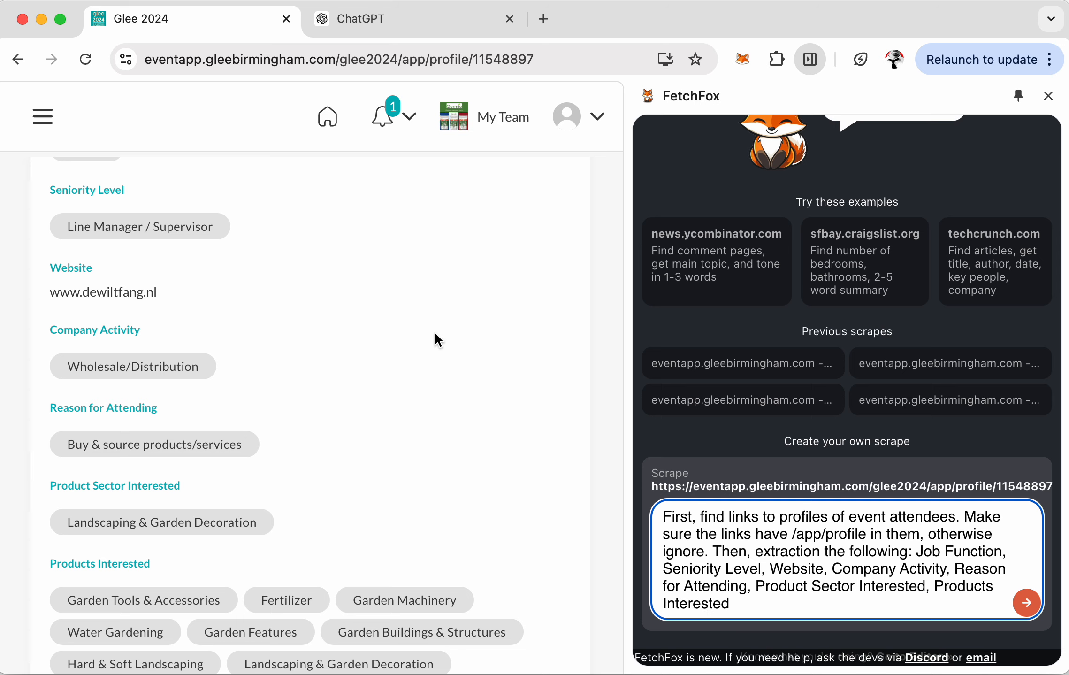
- Return to the Buyers & Visitor List and load two more batches of attendees
{"action": "left_click", "coordinate": [18, 60]}
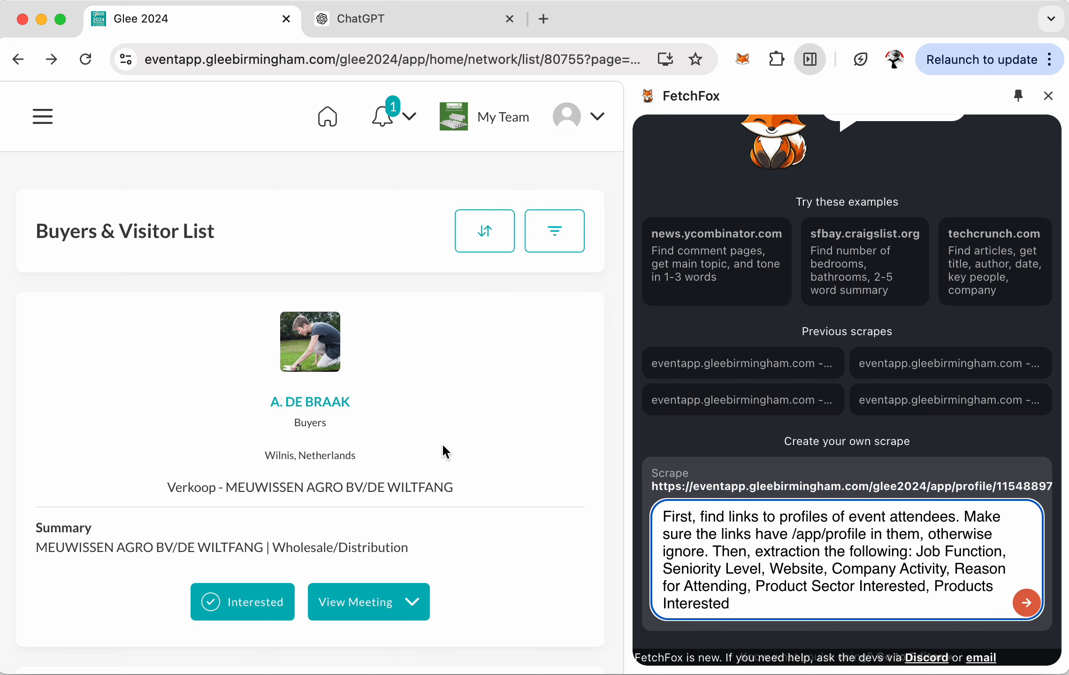
{"action": "scroll", "coordinate": [442, 442], "scroll_direction": "down", "scroll_amount": 10}
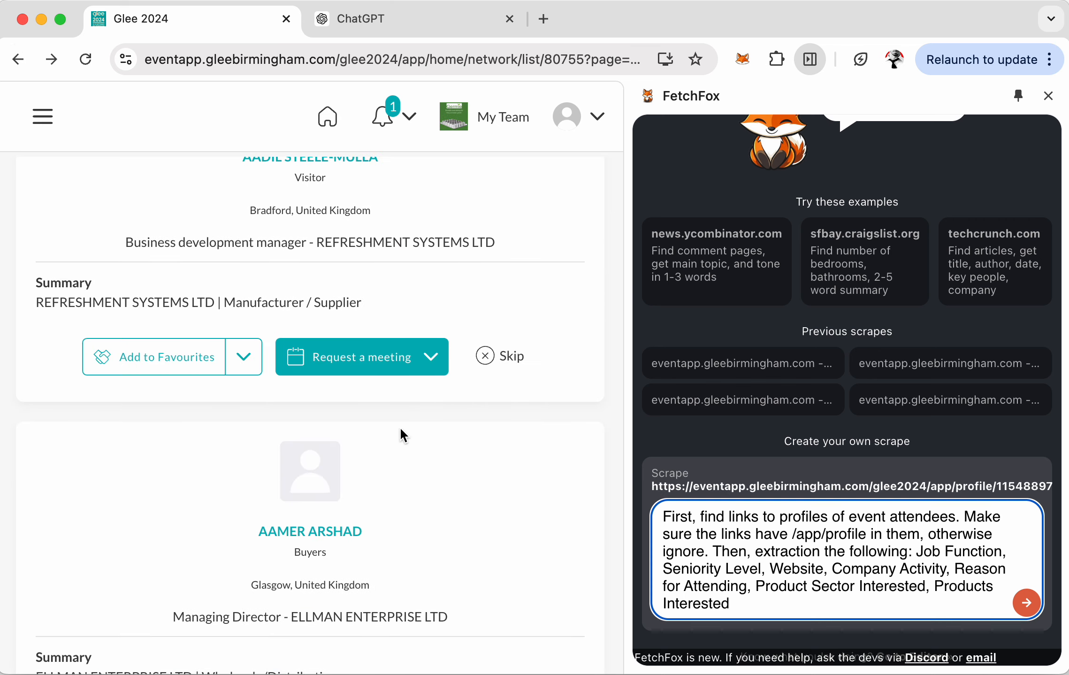
{"action": "scroll", "coordinate": [400, 427], "scroll_direction": "up", "scroll_amount": 5}
{"action": "scroll", "coordinate": [401, 430], "scroll_direction": "down", "scroll_amount": 4}
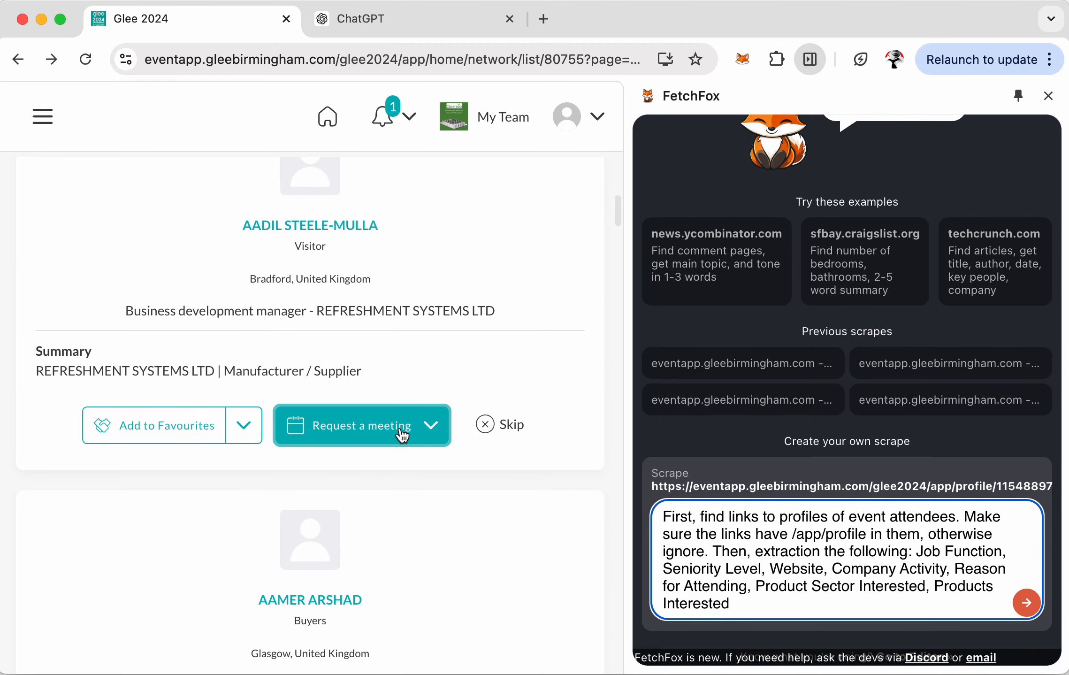
{"action": "scroll", "coordinate": [402, 435], "scroll_direction": "down", "scroll_amount": 5}
{"action": "scroll", "coordinate": [402, 435], "scroll_direction": "up", "scroll_amount": 5}
{"action": "scroll", "coordinate": [403, 436], "scroll_direction": "down", "scroll_amount": 15}
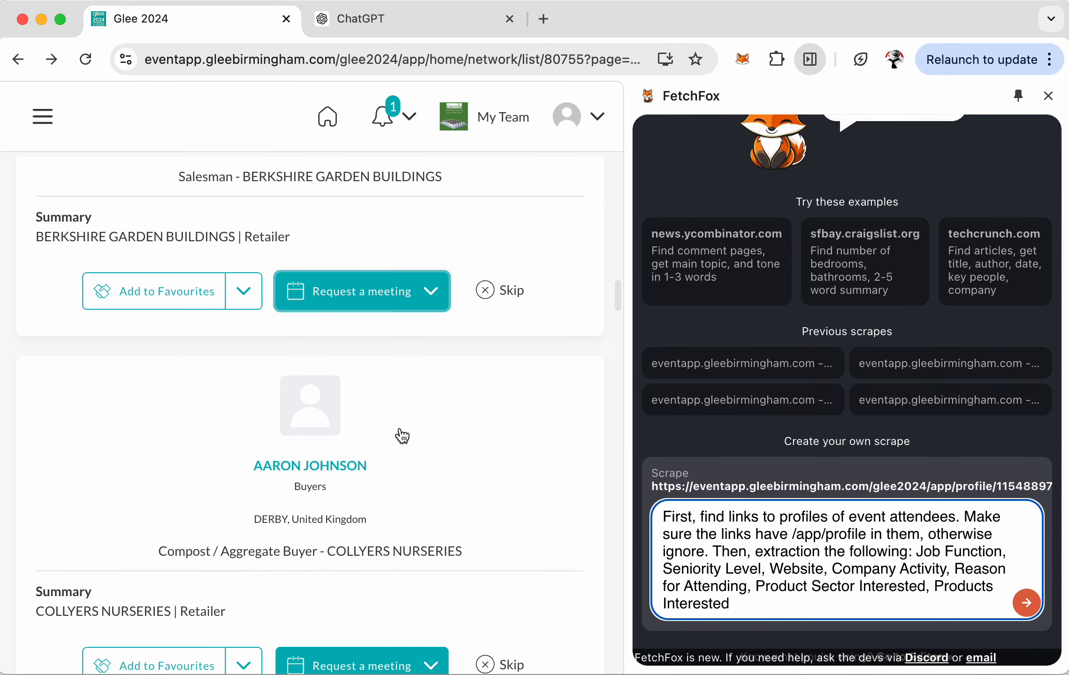
{"action": "scroll", "coordinate": [401, 436], "scroll_direction": "down", "scroll_amount": 10}
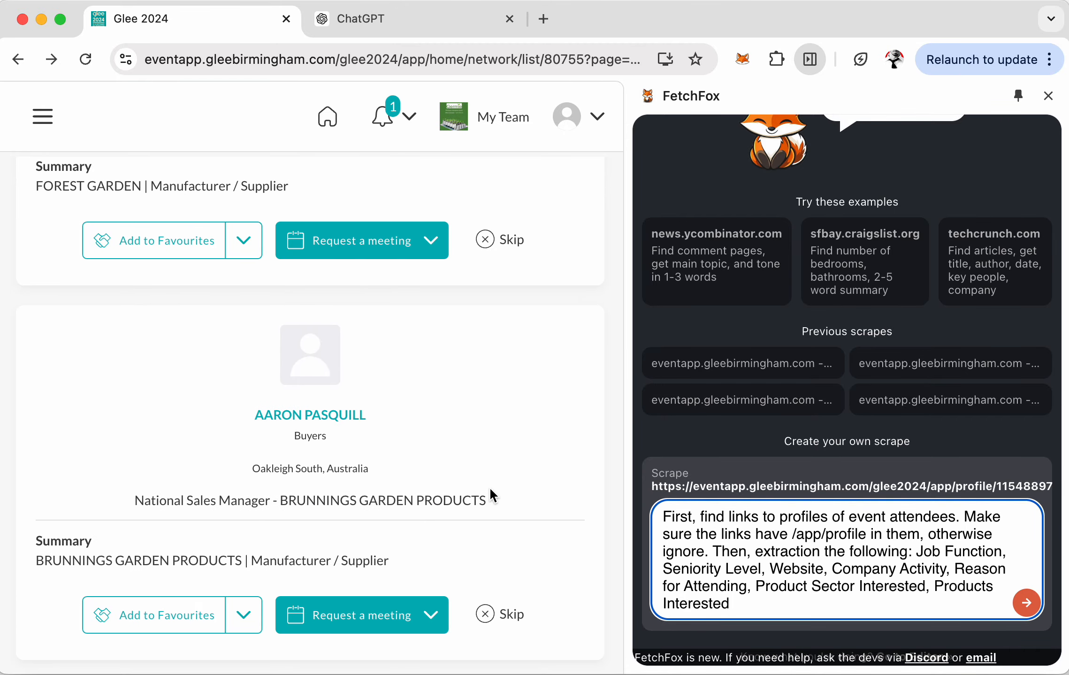
{"action": "scroll", "coordinate": [490, 489], "scroll_direction": "down", "scroll_amount": 20}
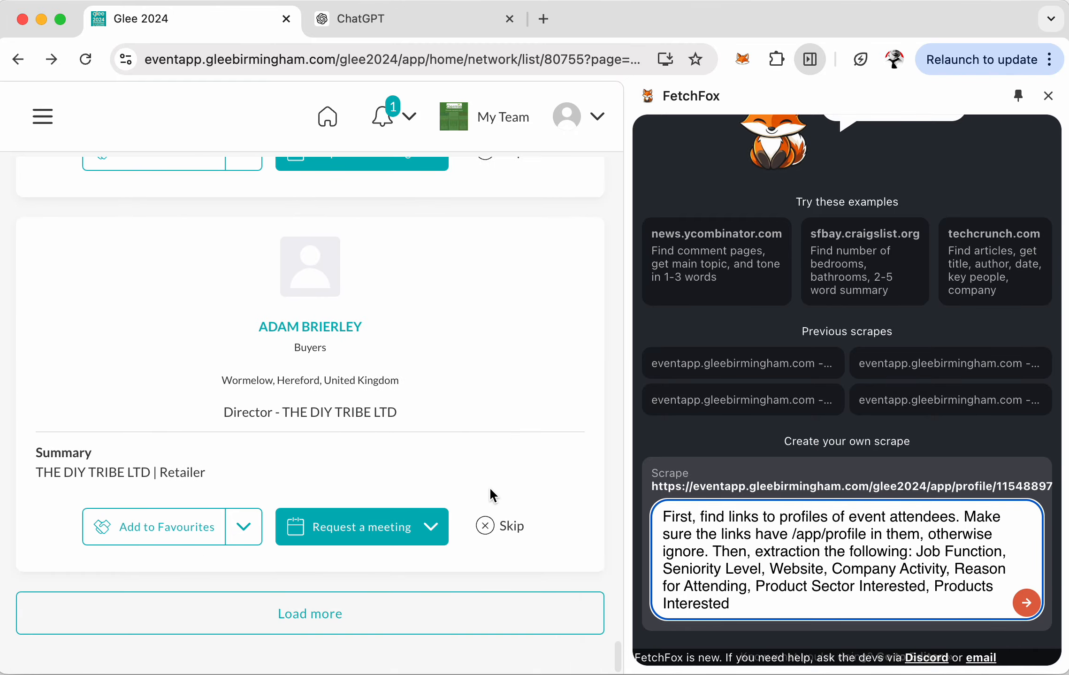
{"action": "left_click", "coordinate": [318, 614]}
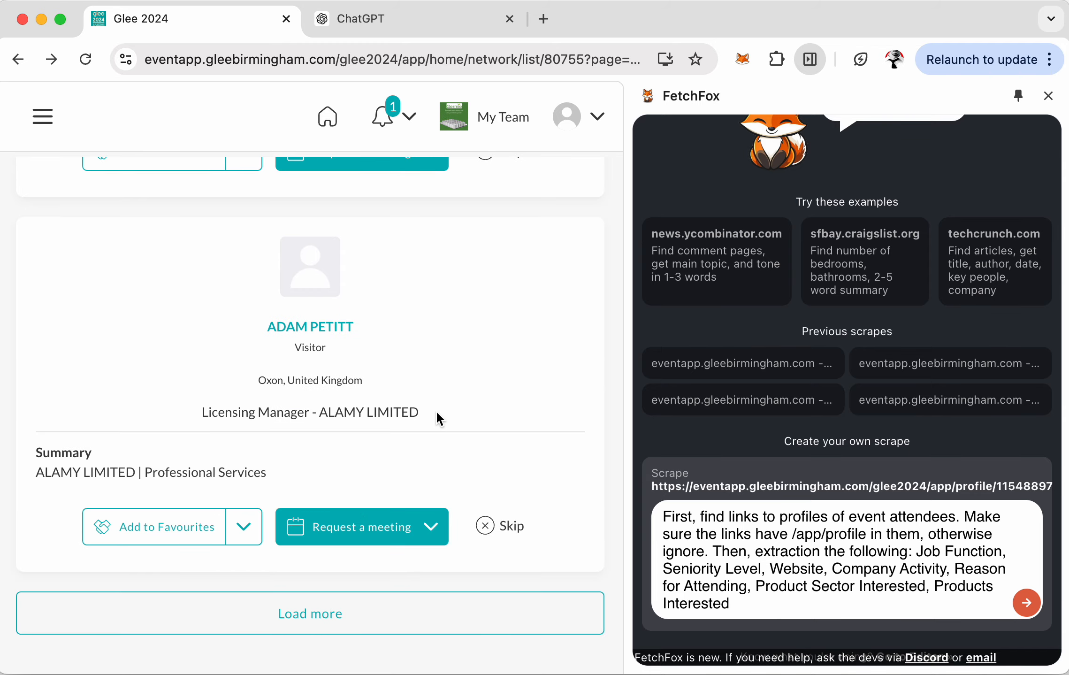
{"action": "left_click", "coordinate": [309, 625]}
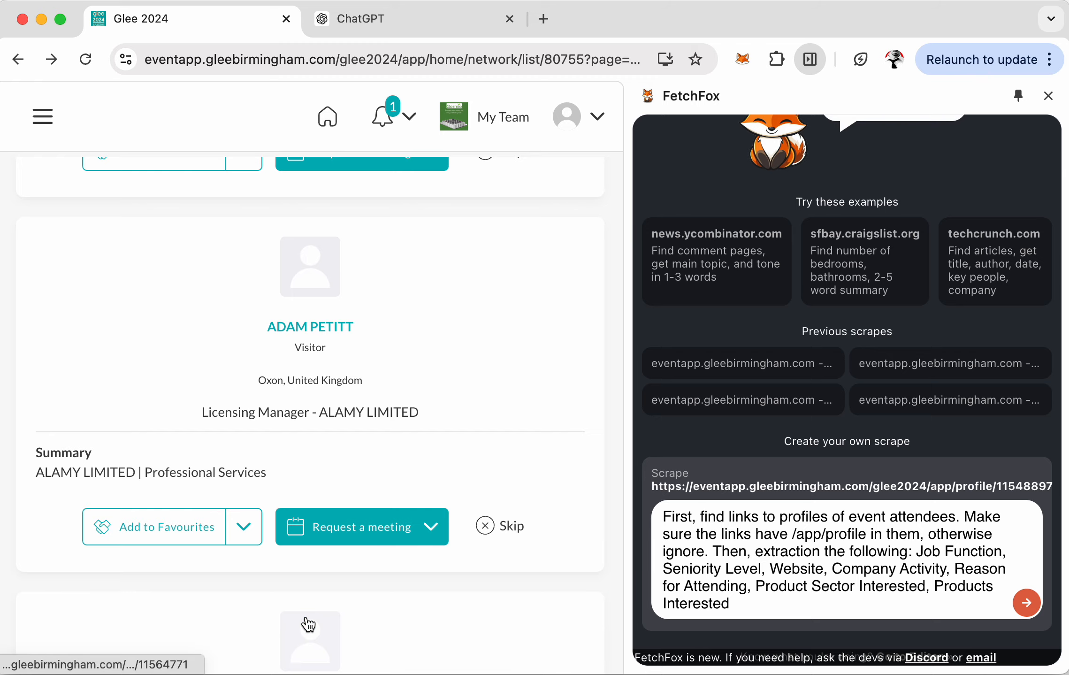
{"action": "scroll", "coordinate": [348, 516], "scroll_direction": "down", "scroll_amount": 20}
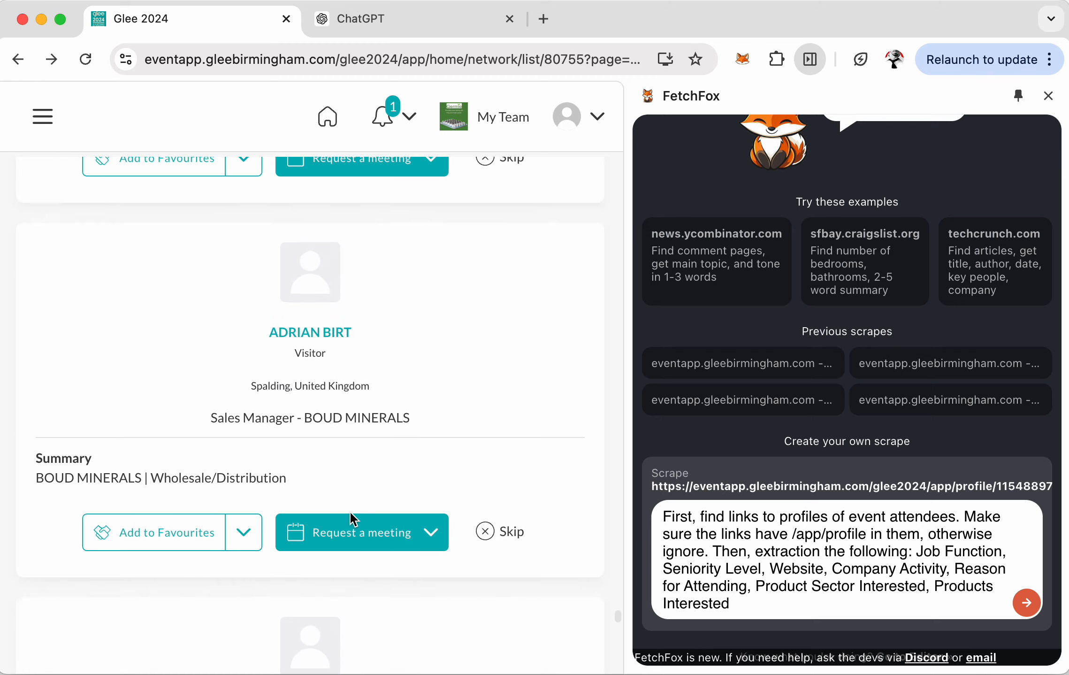
{"action": "scroll", "coordinate": [352, 514], "scroll_direction": "down", "scroll_amount": 5}
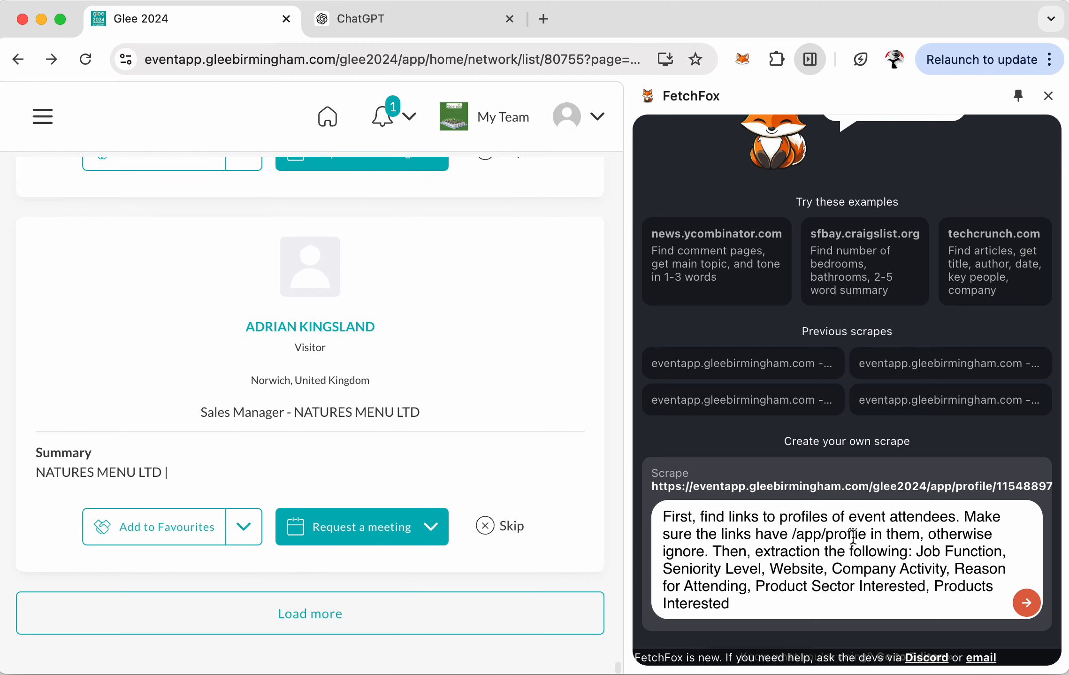
- Submit the prompt, review the seven generated questions, and select the crawl start URL
{"action": "left_click", "coordinate": [1026, 602]}
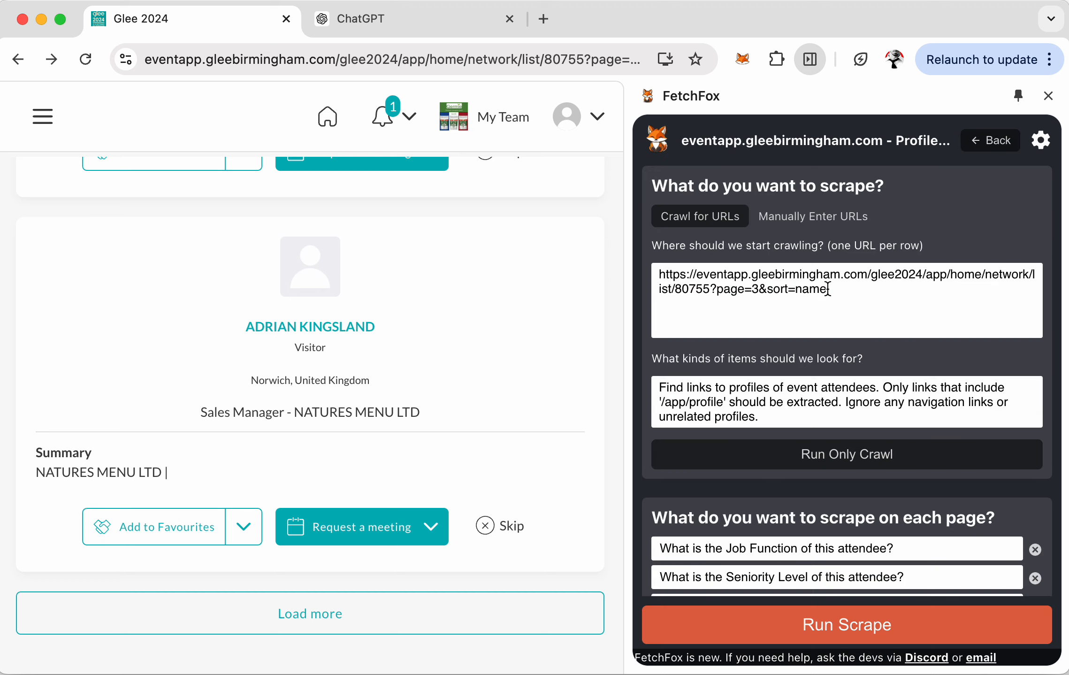
{"action": "scroll", "coordinate": [828, 289], "scroll_direction": "down", "scroll_amount": 8}
{"action": "scroll", "coordinate": [828, 289], "scroll_direction": "up", "scroll_amount": 4}
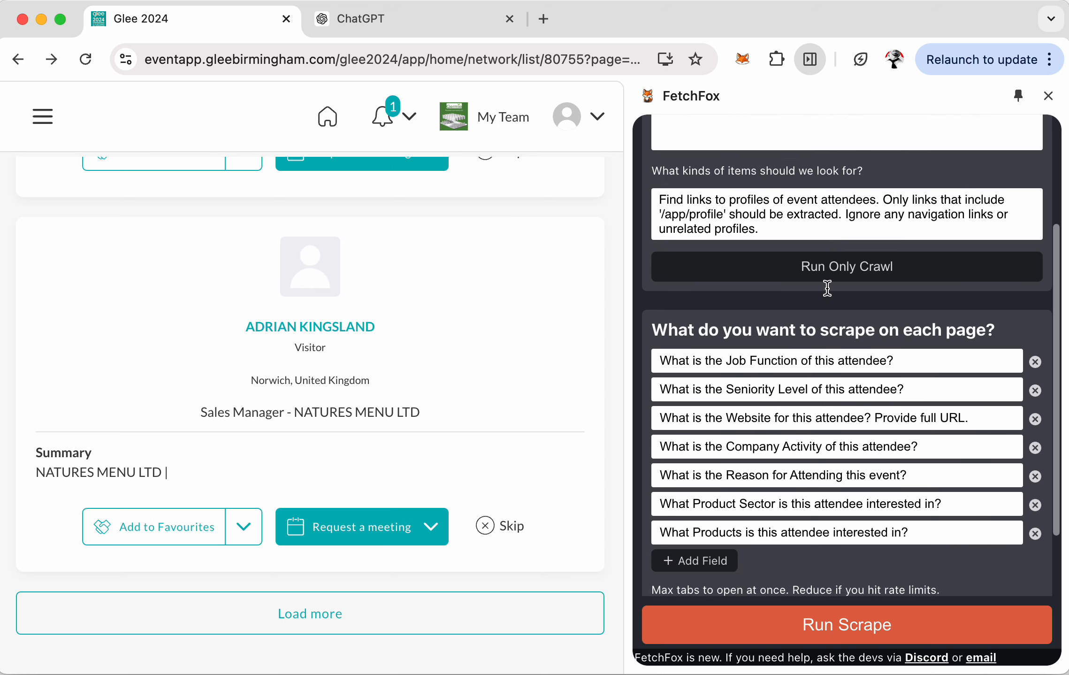
{"action": "scroll", "coordinate": [828, 288], "scroll_direction": "up", "scroll_amount": 5}
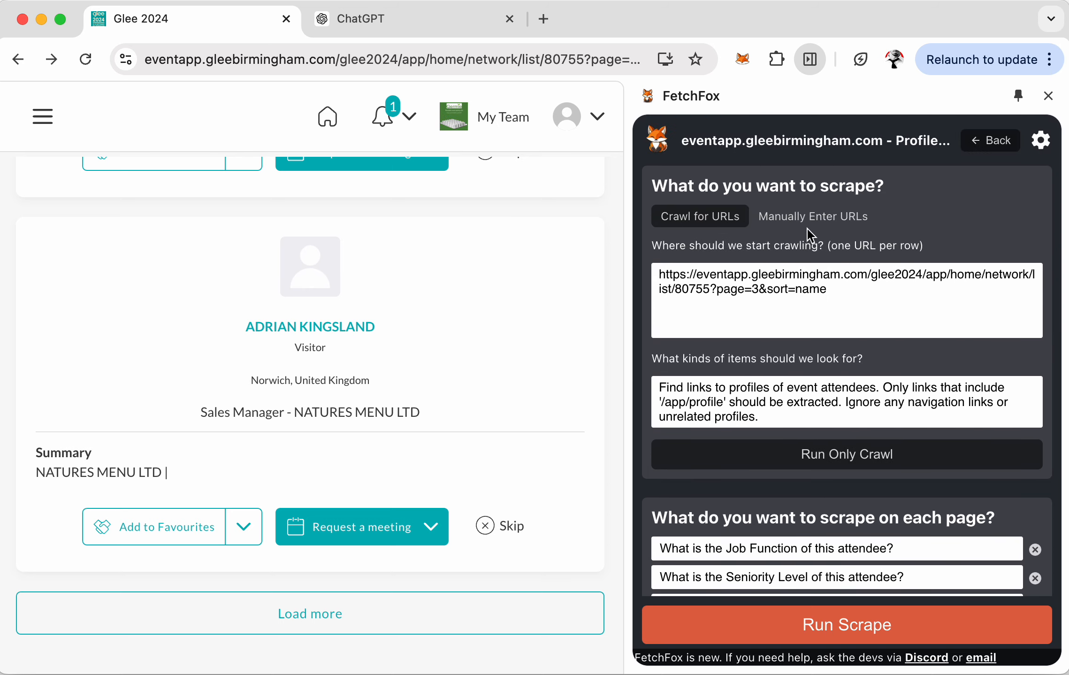
{"action": "triple_click", "coordinate": [857, 308]}
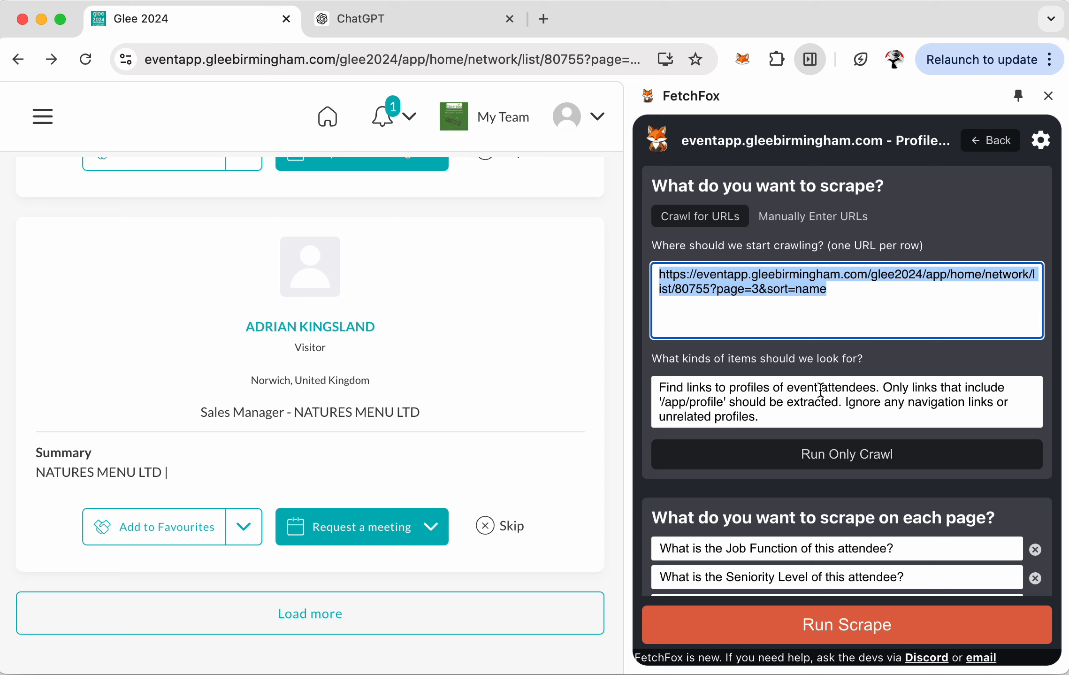
- Run Only Crawl and browse the collected list of attendee /app/profile URLs
{"action": "left_click", "coordinate": [866, 456]}
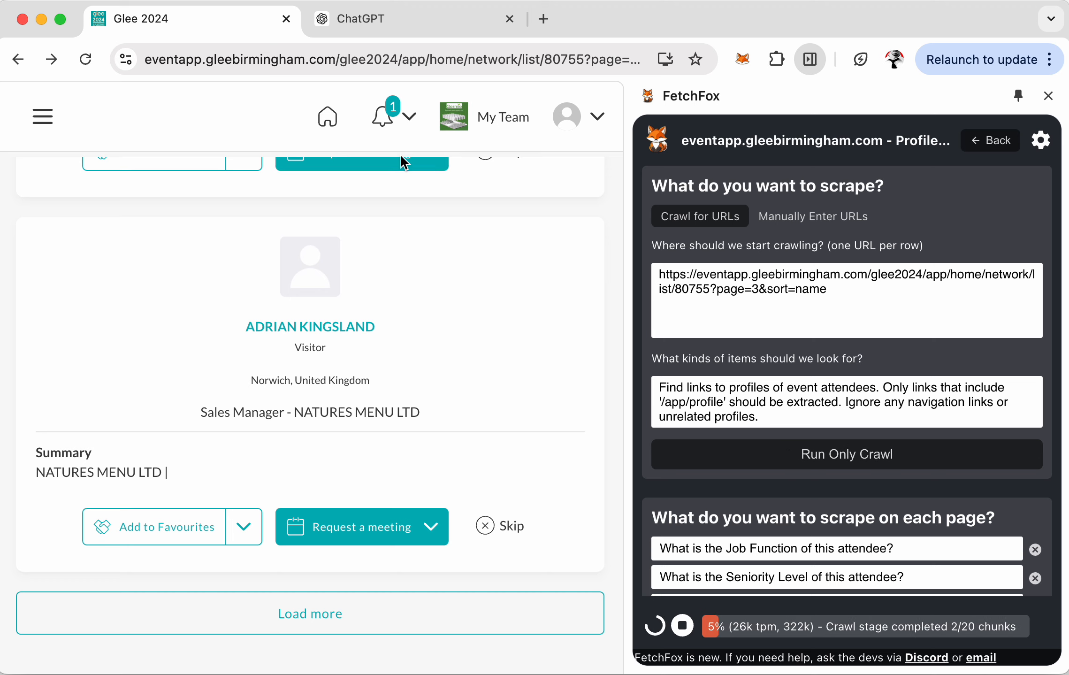
{"action": "scroll", "coordinate": [318, 256], "scroll_direction": "up", "scroll_amount": 3}
{"action": "scroll", "coordinate": [324, 308], "scroll_direction": "down", "scroll_amount": 3}
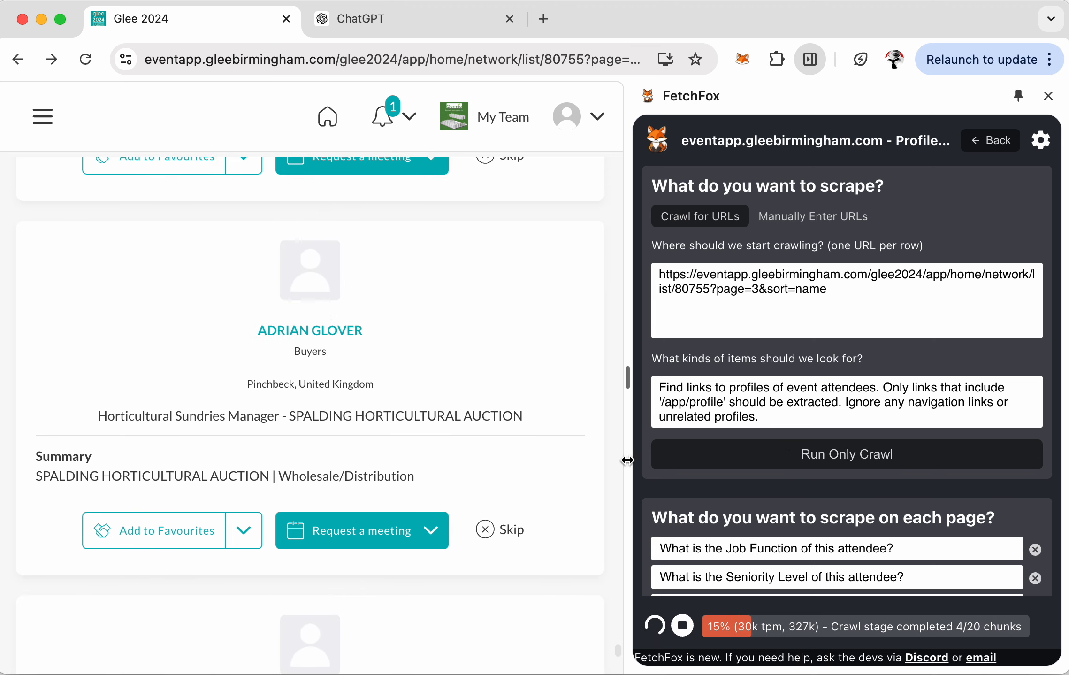
{"action": "scroll", "coordinate": [883, 410], "scroll_direction": "down", "scroll_amount": 12}
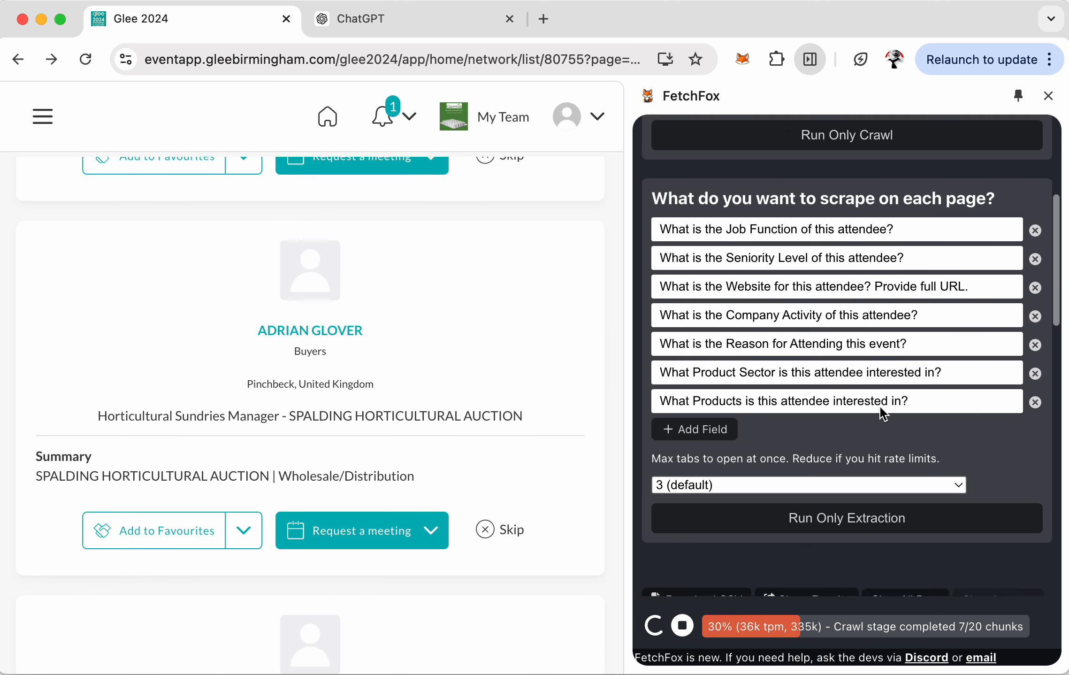
{"action": "scroll", "coordinate": [883, 414], "scroll_direction": "down", "scroll_amount": 3}
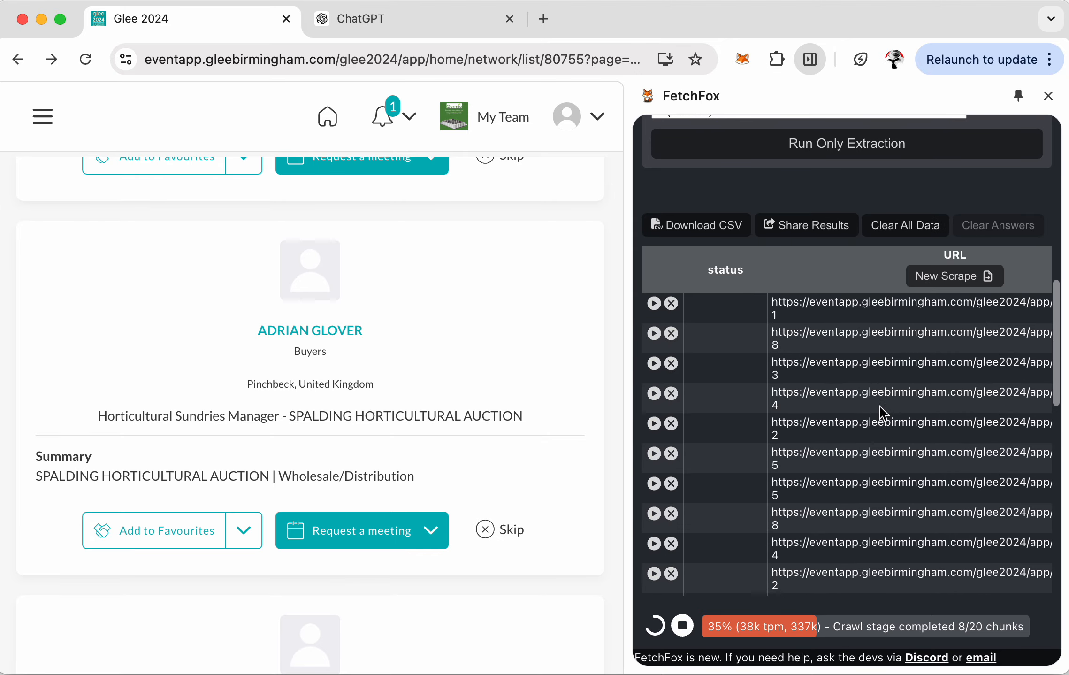
{"action": "scroll", "coordinate": [883, 413], "scroll_direction": "right", "scroll_amount": 2}
{"action": "scroll", "coordinate": [883, 413], "scroll_direction": "right", "scroll_amount": 1}
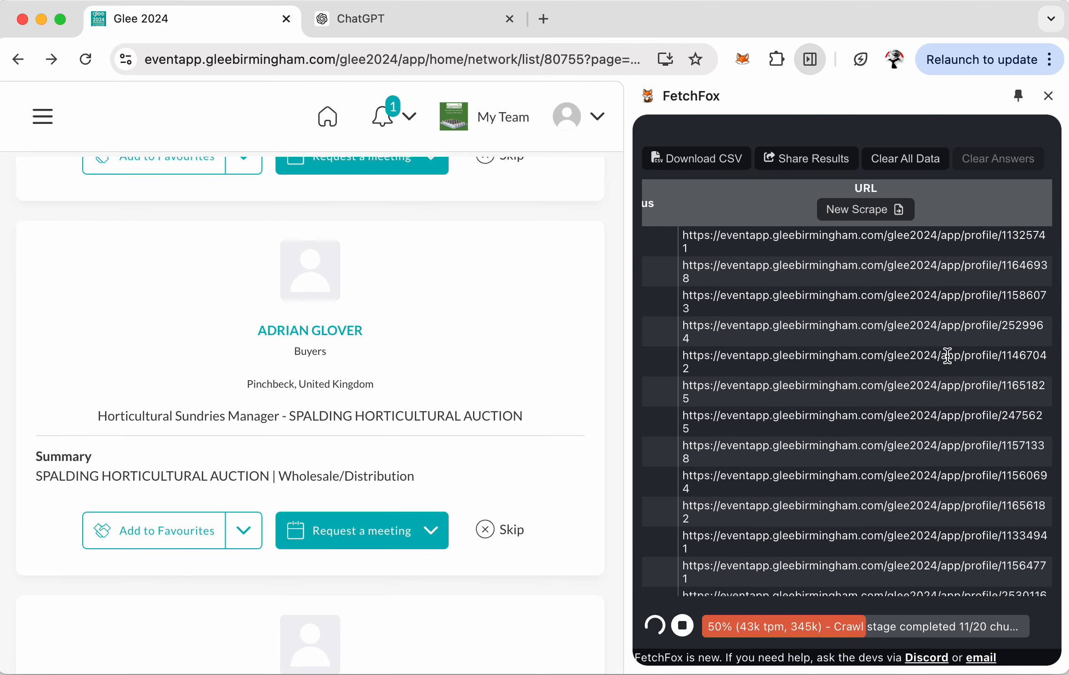
{"action": "scroll", "coordinate": [1013, 360], "scroll_direction": "down", "scroll_amount": 15}
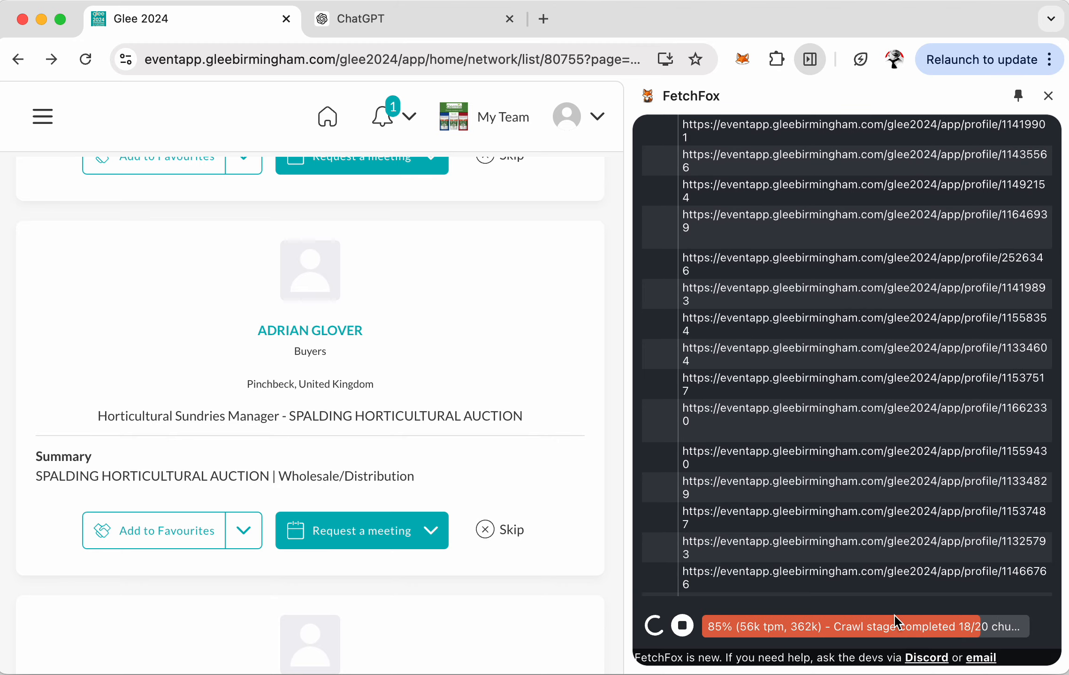
{"action": "scroll", "coordinate": [859, 399], "scroll_direction": "down", "scroll_amount": 3}
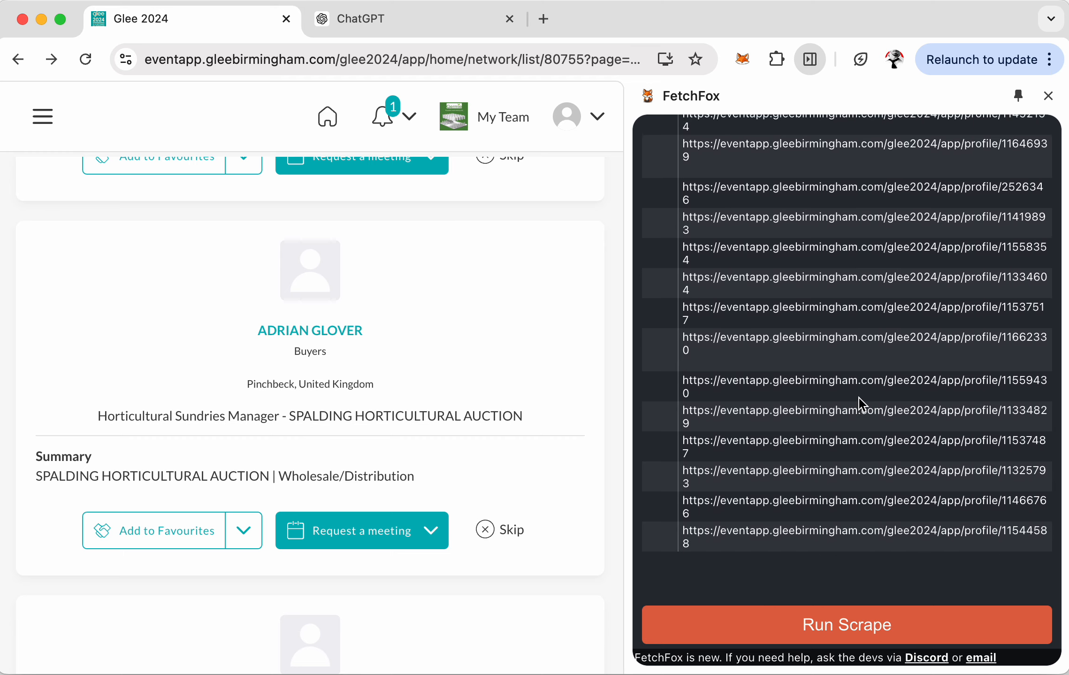
- Load two more attendee batches on the list, then re-run the crawl for profile URLs
{"action": "scroll", "coordinate": [401, 476], "scroll_direction": "down", "scroll_amount": 5}
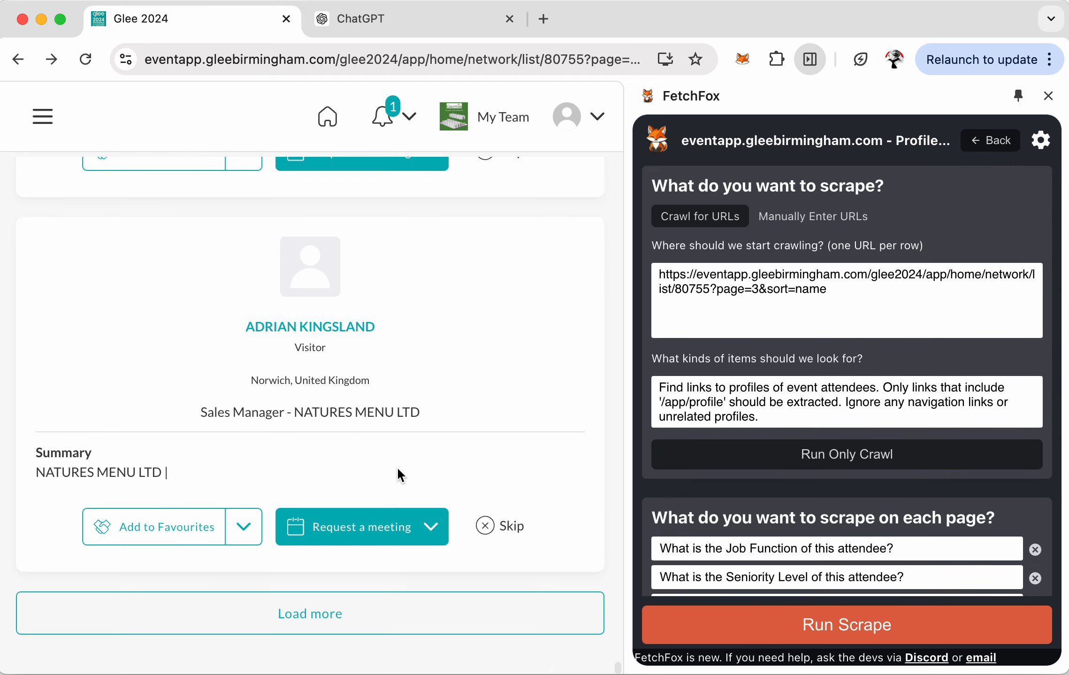
{"action": "left_click", "coordinate": [328, 621]}
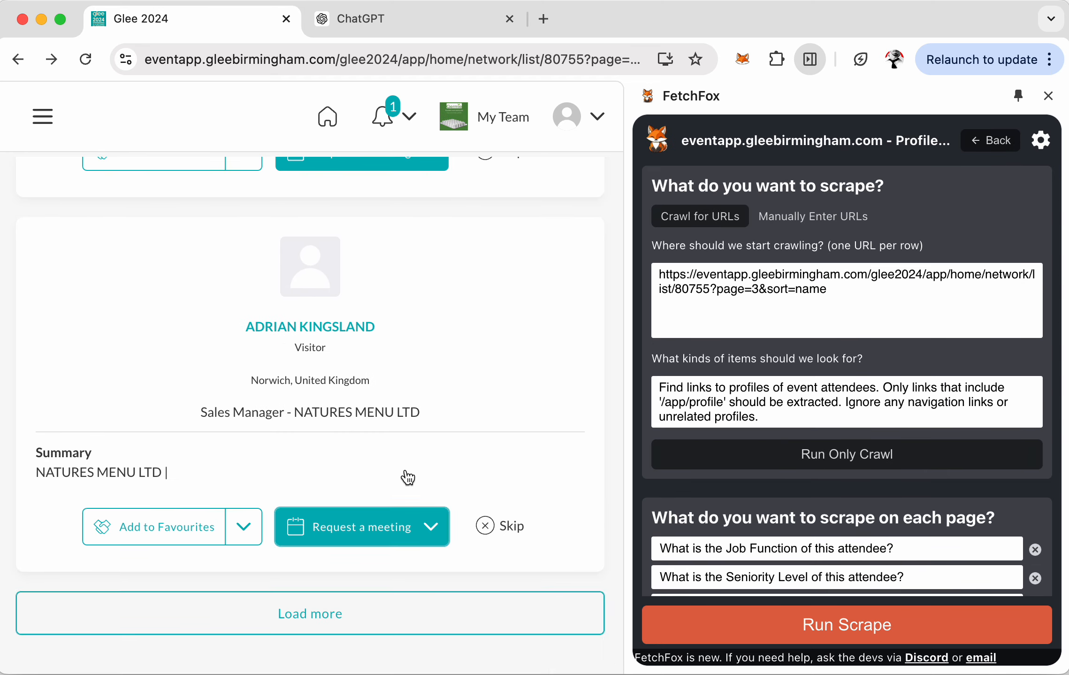
{"action": "scroll", "coordinate": [416, 578], "scroll_direction": "down", "scroll_amount": 15}
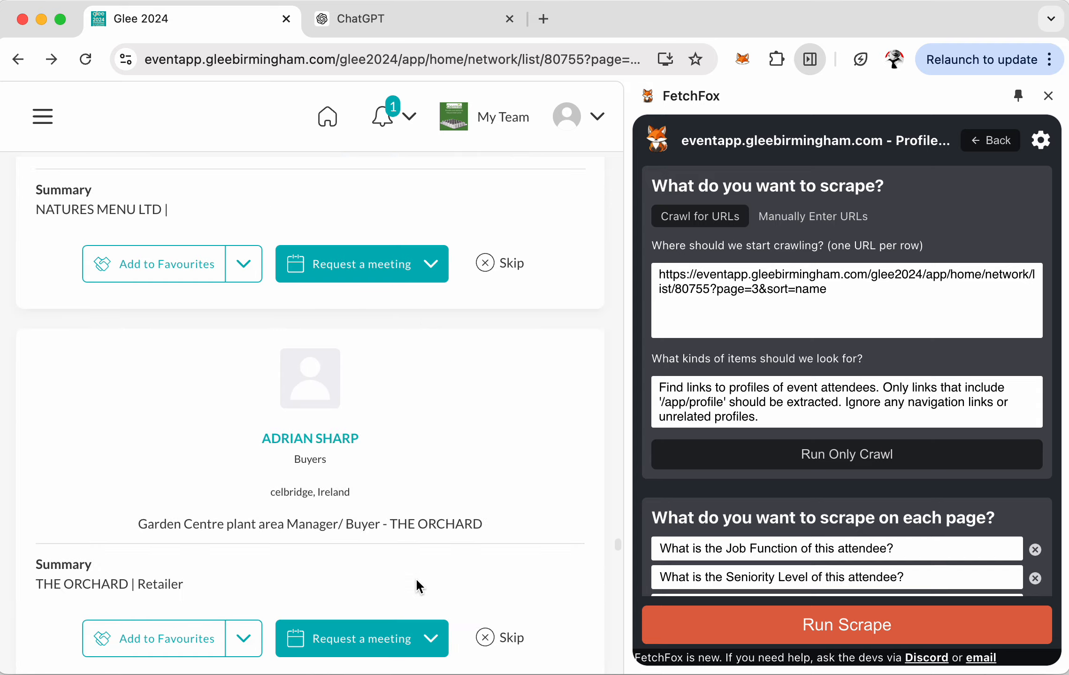
{"action": "scroll", "coordinate": [416, 578], "scroll_direction": "down", "scroll_amount": 5}
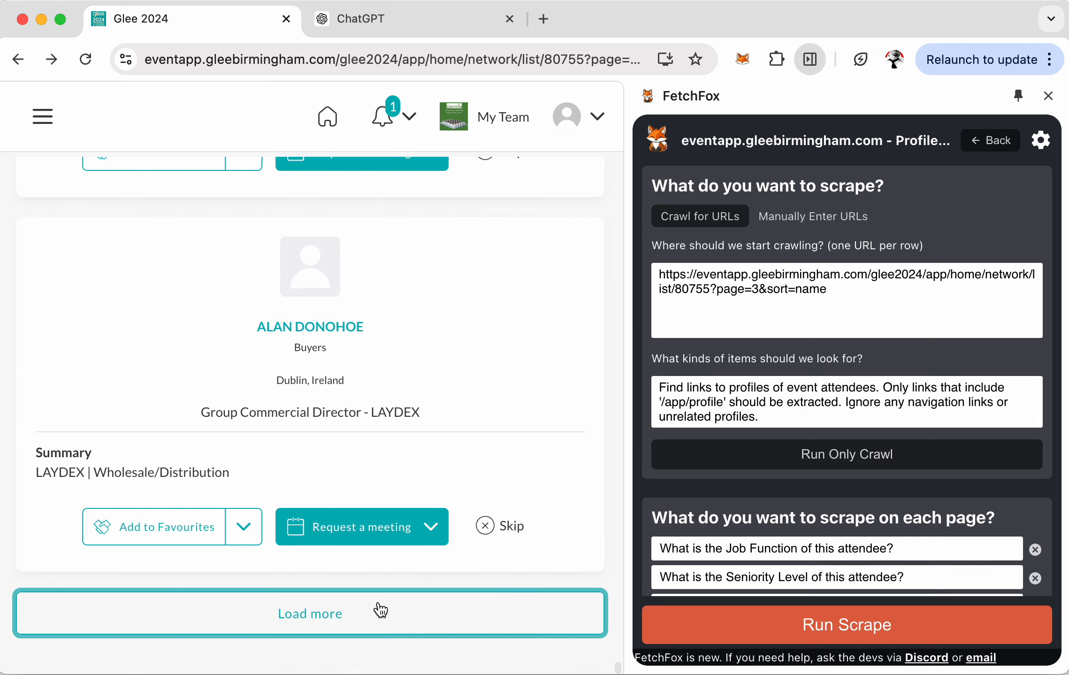
{"action": "left_click", "coordinate": [381, 610]}
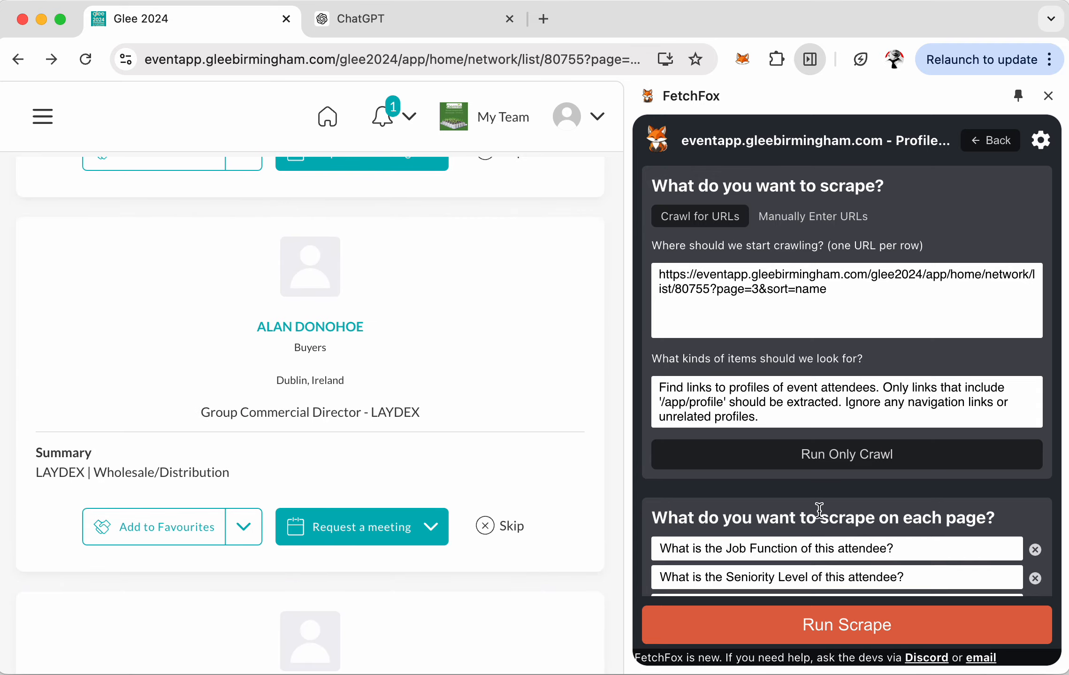
{"action": "left_click", "coordinate": [863, 455]}
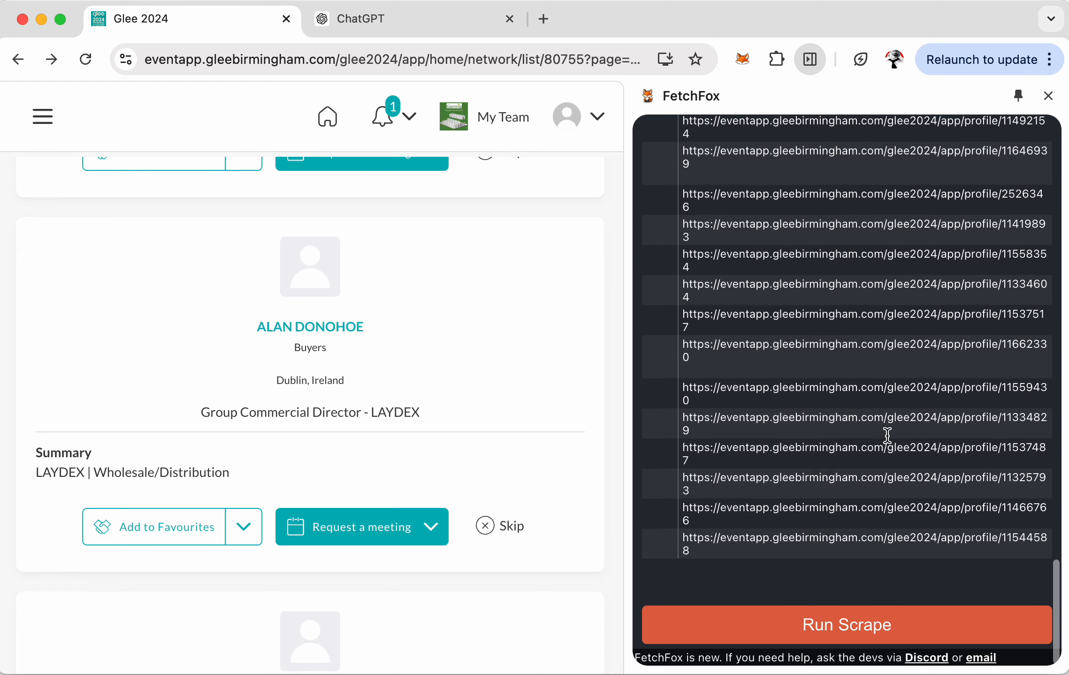
{"action": "scroll", "coordinate": [796, 377], "scroll_direction": "down", "scroll_amount": 5}
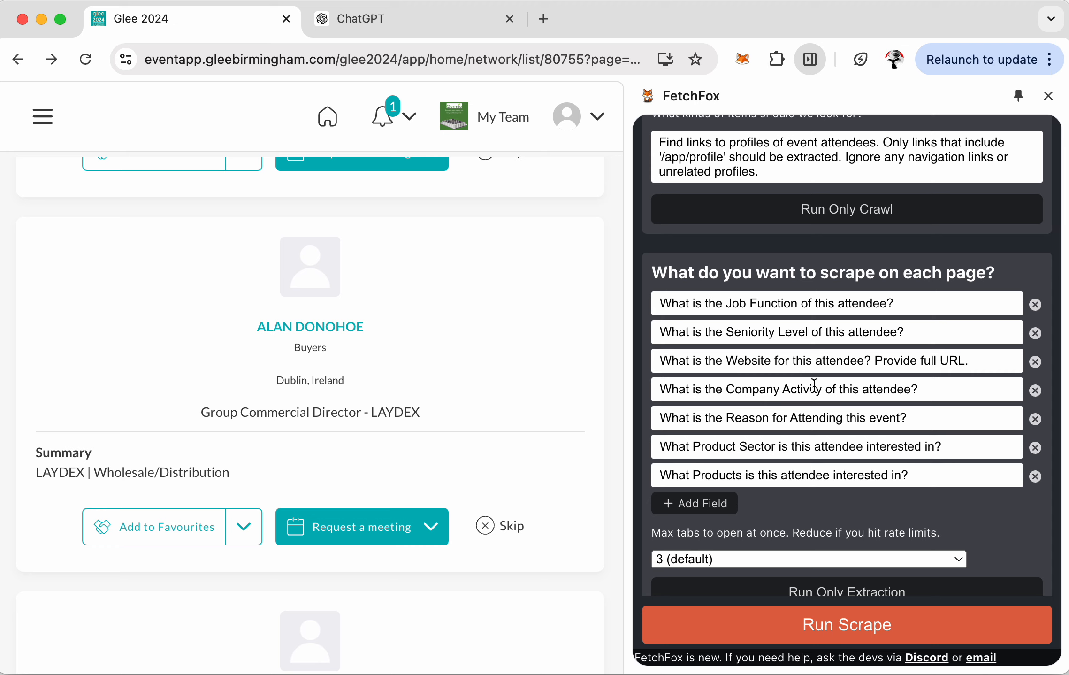
- Change FetchFox's Max tabs setting from 3 (default) to 1 foreground tab
{"action": "scroll", "coordinate": [814, 378], "scroll_direction": "down", "scroll_amount": 3}
{"action": "scroll", "coordinate": [815, 377], "scroll_direction": "up", "scroll_amount": 2}
{"action": "scroll", "coordinate": [815, 378], "scroll_direction": "down", "scroll_amount": 1}
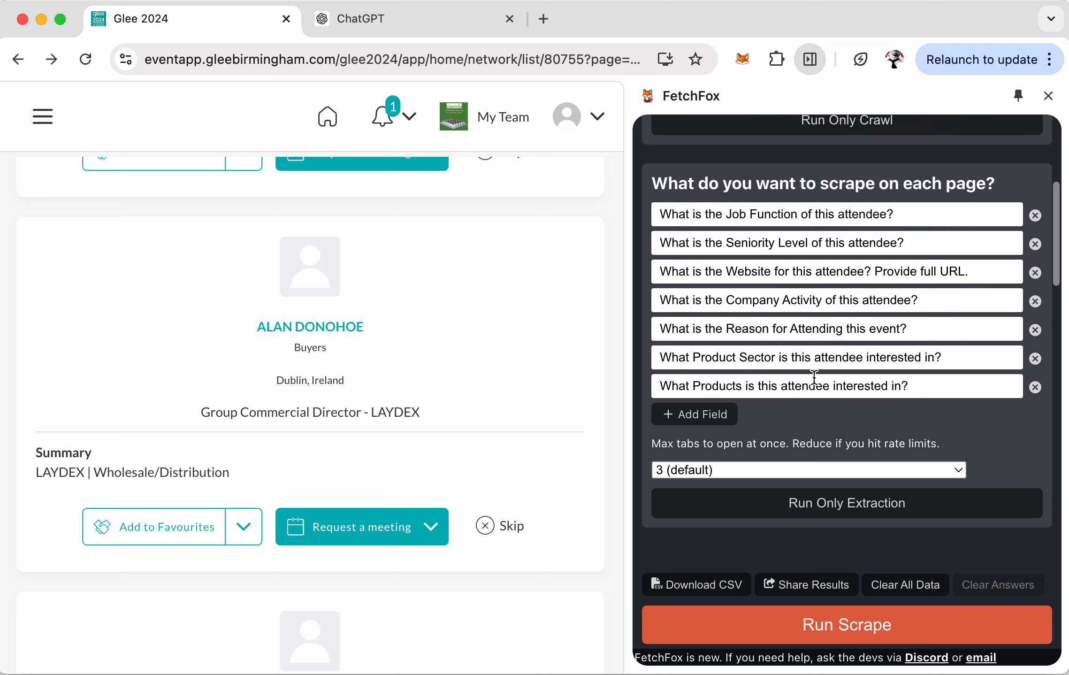
{"action": "scroll", "coordinate": [814, 377], "scroll_direction": "down", "scroll_amount": 6}
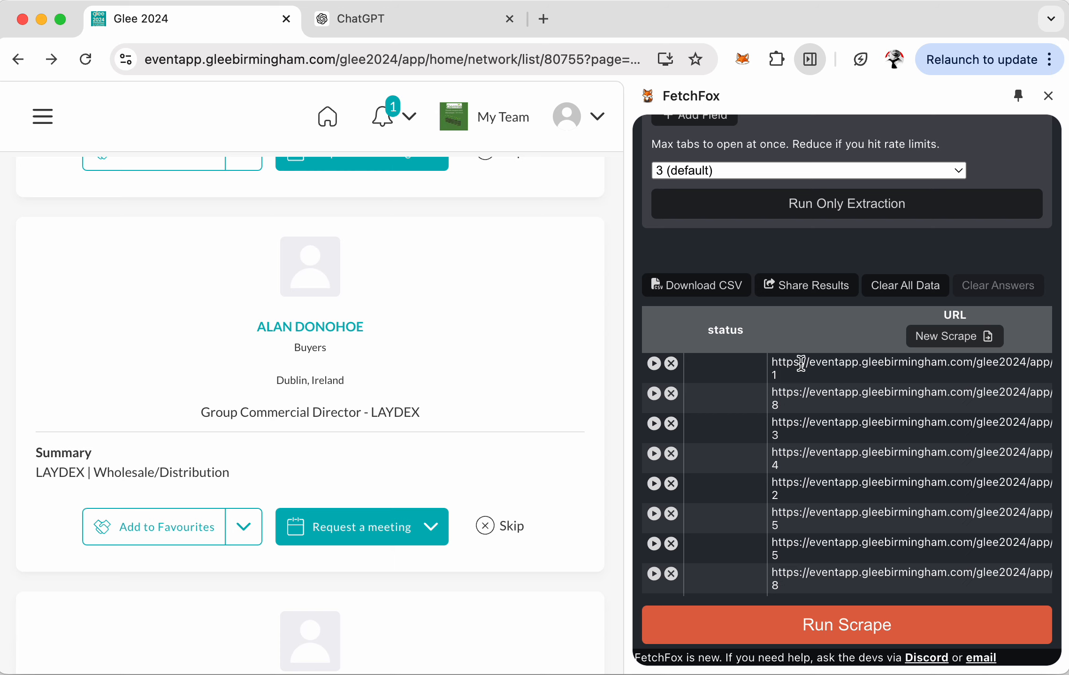
{"action": "scroll", "coordinate": [802, 363], "scroll_direction": "up", "scroll_amount": 1}
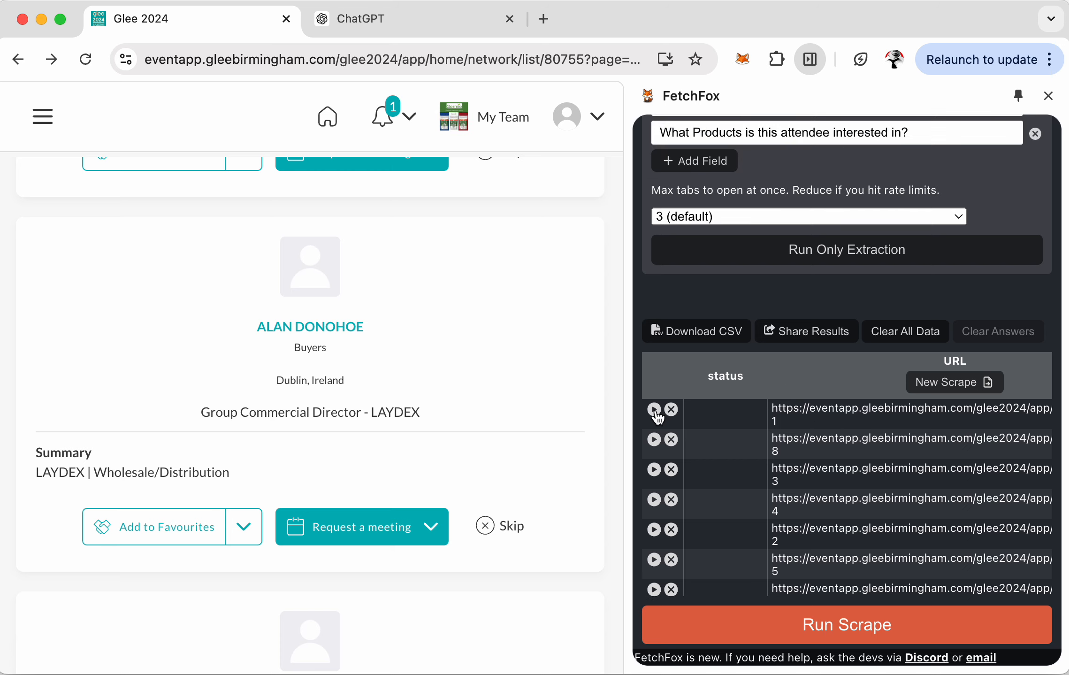
{"action": "left_click", "coordinate": [741, 217]}
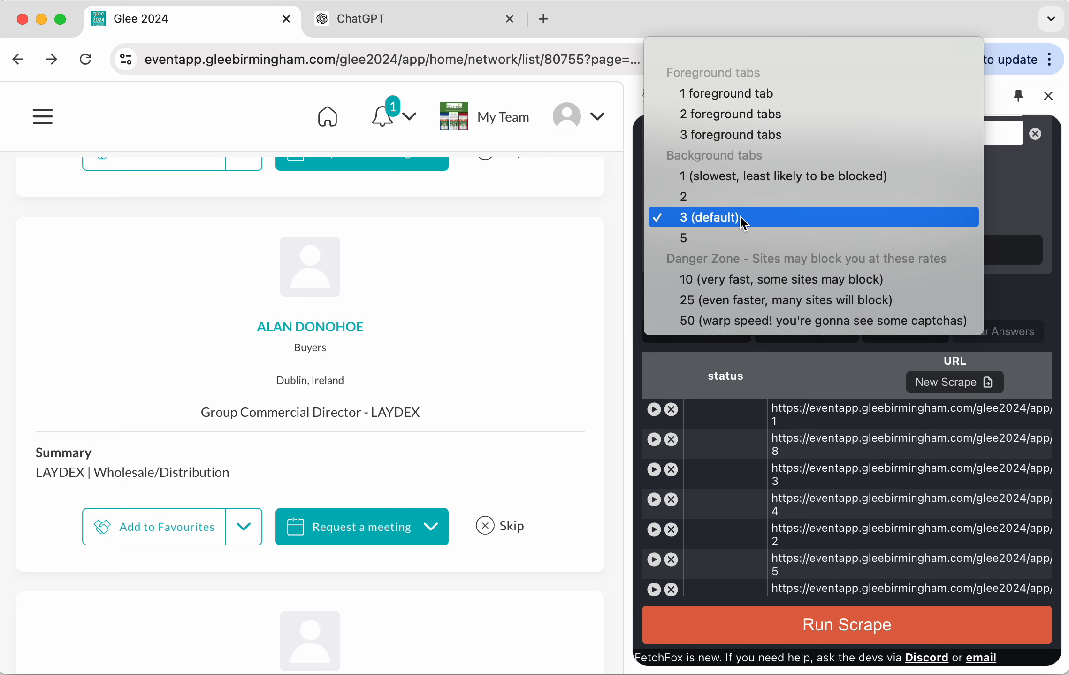
{"action": "left_click", "coordinate": [748, 101]}
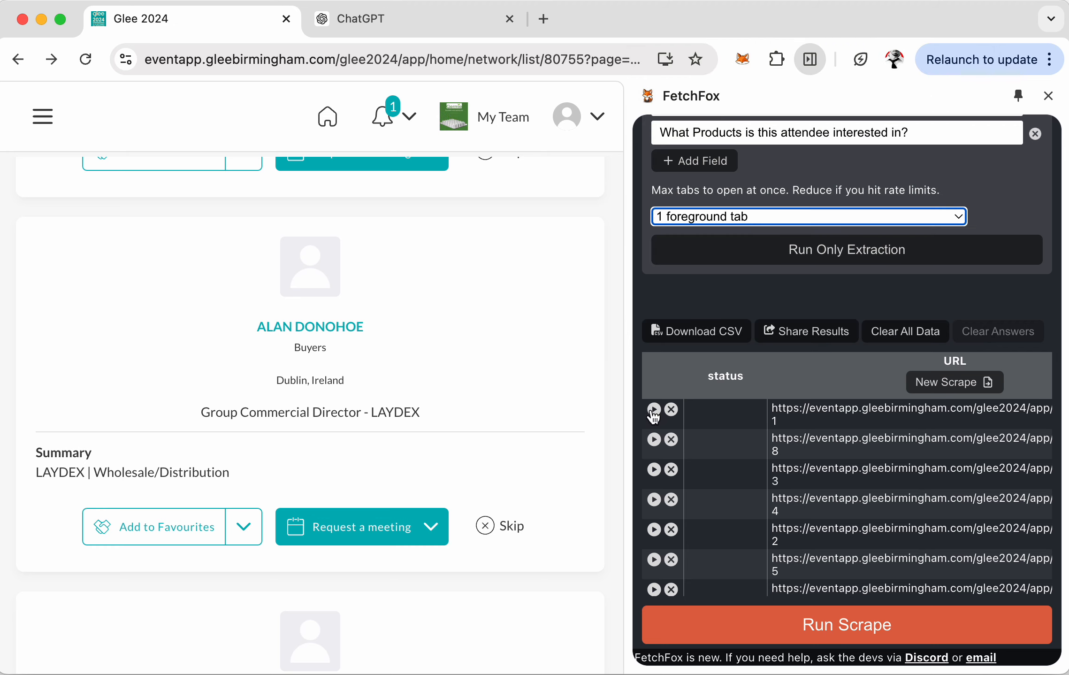
- Scrape only the first profile row, which returns Manufacturer / Supplier as company activity
{"action": "left_click", "coordinate": [655, 411]}
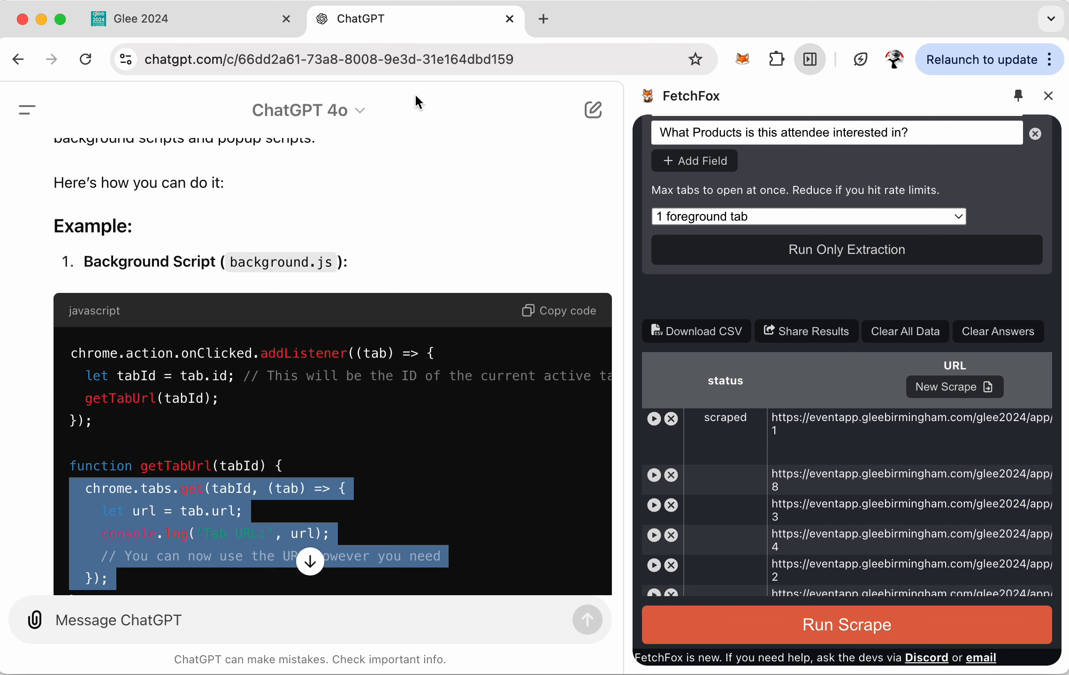
{"action": "left_click", "coordinate": [190, 23]}
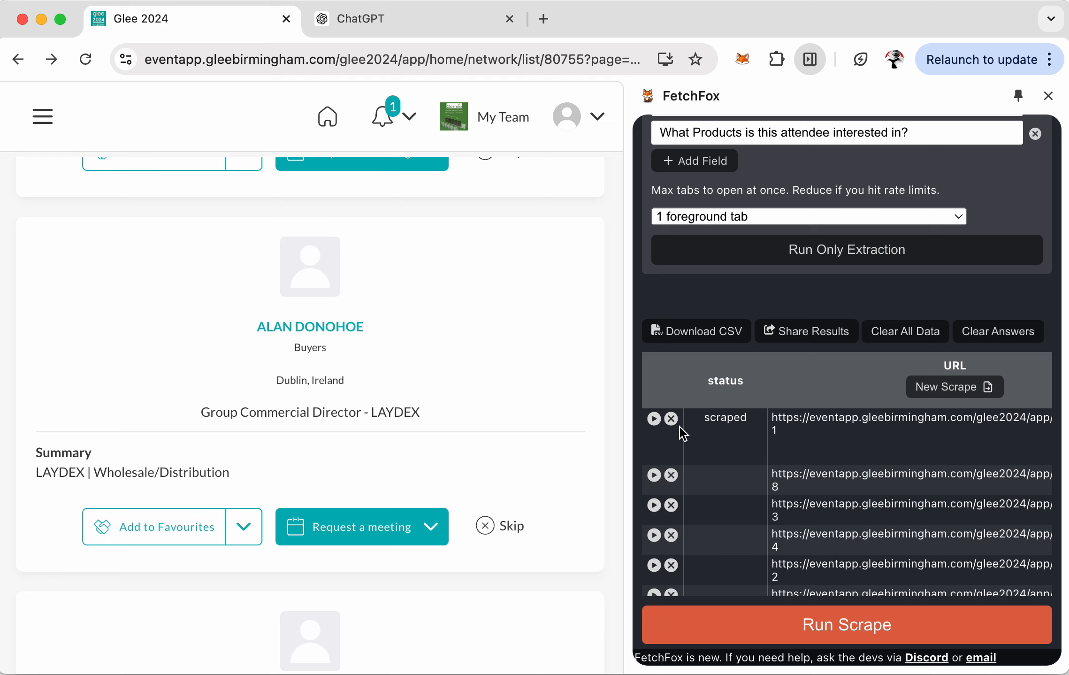
{"action": "scroll", "coordinate": [895, 475], "scroll_direction": "right", "scroll_amount": 15}
{"action": "scroll", "coordinate": [898, 482], "scroll_direction": "right", "scroll_amount": 5}
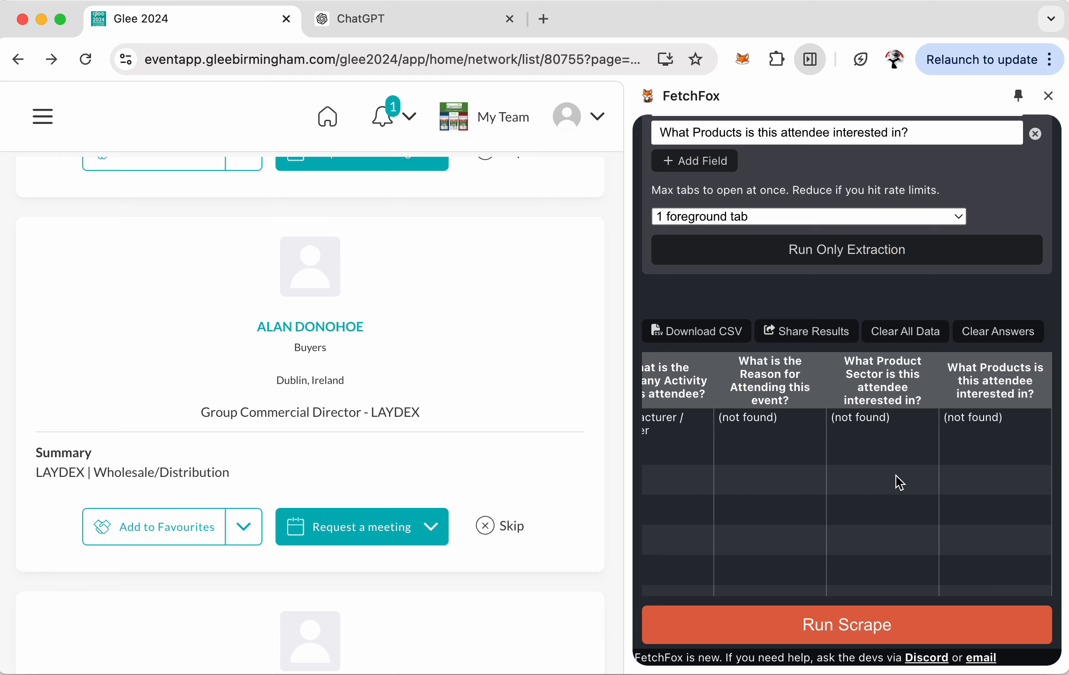
{"action": "scroll", "coordinate": [900, 482], "scroll_direction": "left", "scroll_amount": 20}
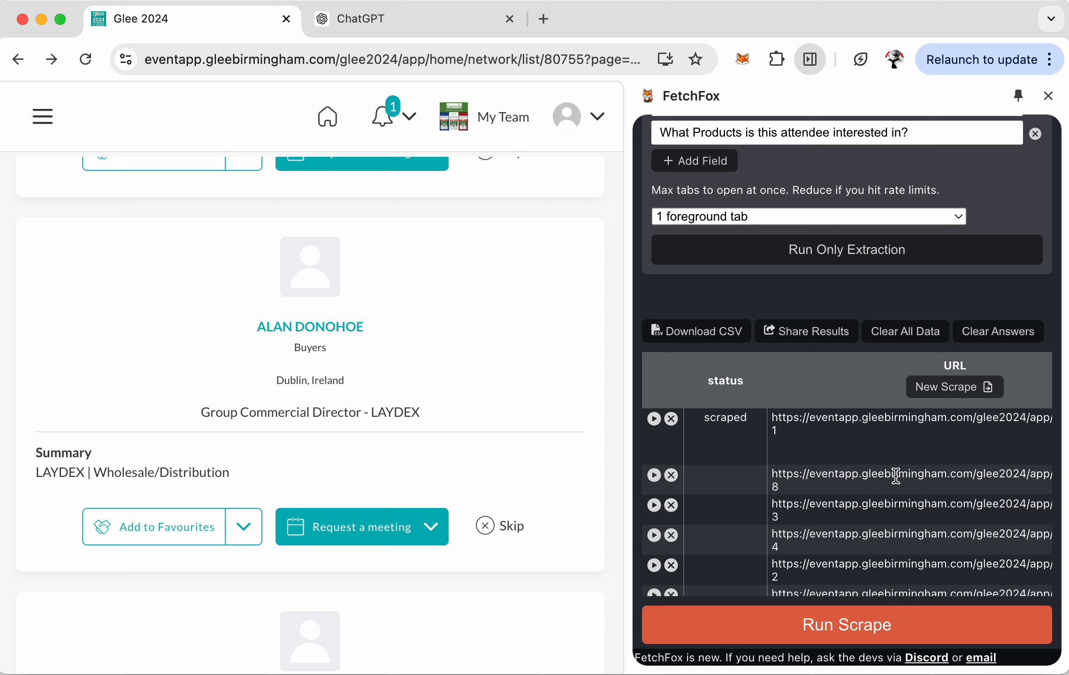
- Scrape the second attendee profile individually from its row's play button
{"action": "left_click", "coordinate": [654, 475]}
{"action": "scroll", "coordinate": [837, 488], "scroll_direction": "right", "scroll_amount": 8}
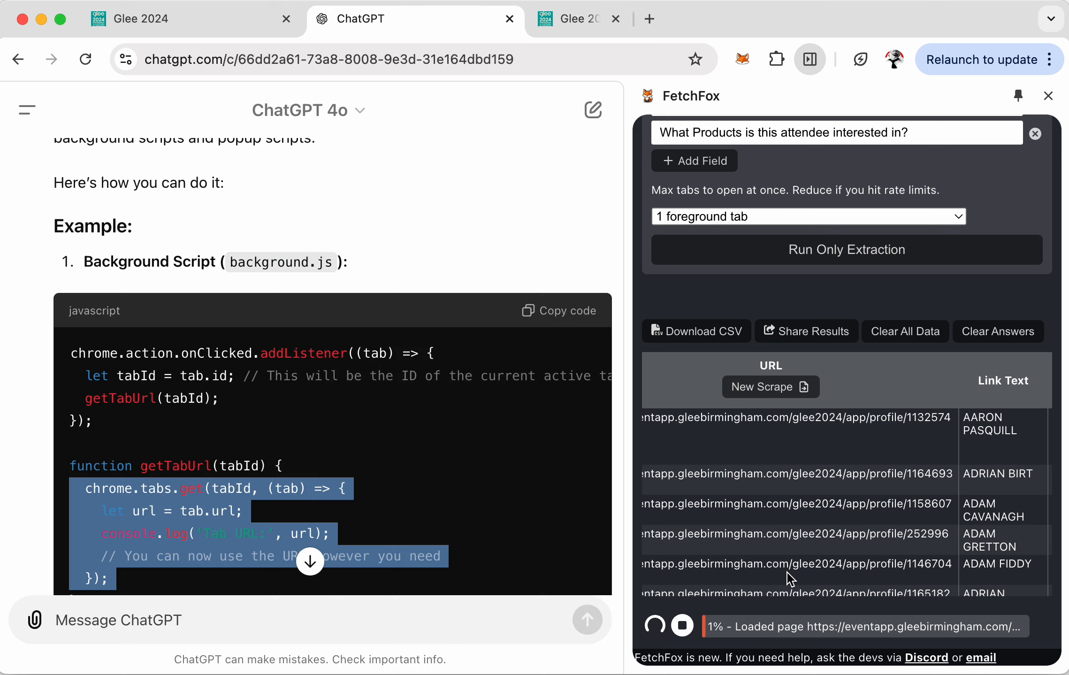
{"action": "scroll", "coordinate": [787, 573], "scroll_direction": "right", "scroll_amount": 12}
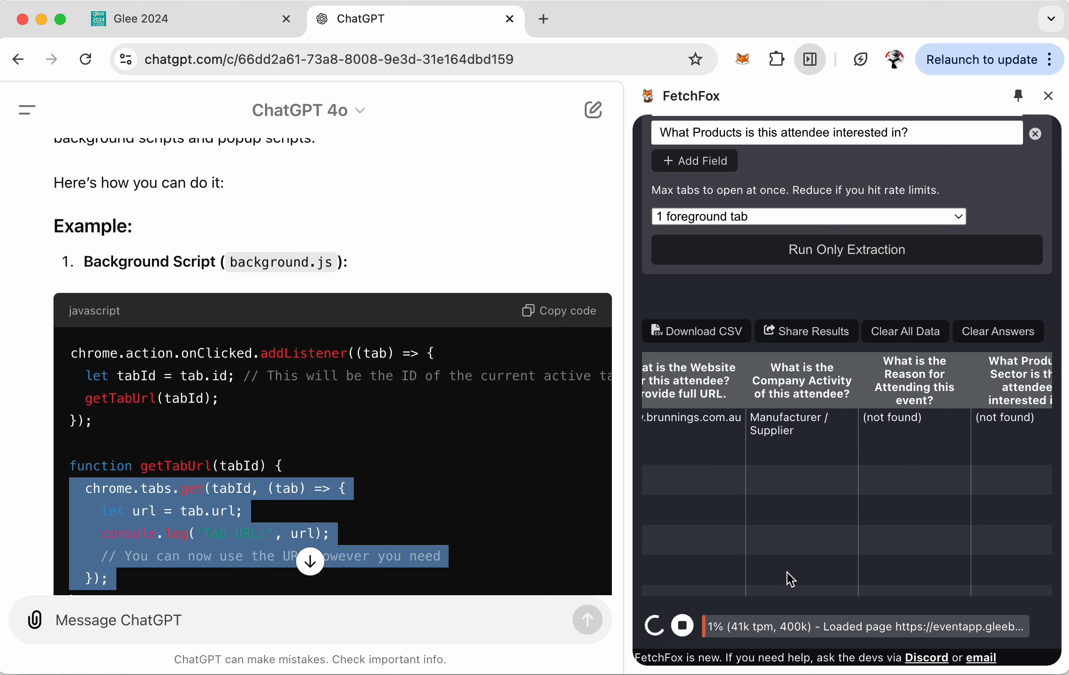
{"action": "scroll", "coordinate": [795, 569], "scroll_direction": "right", "scroll_amount": 5}
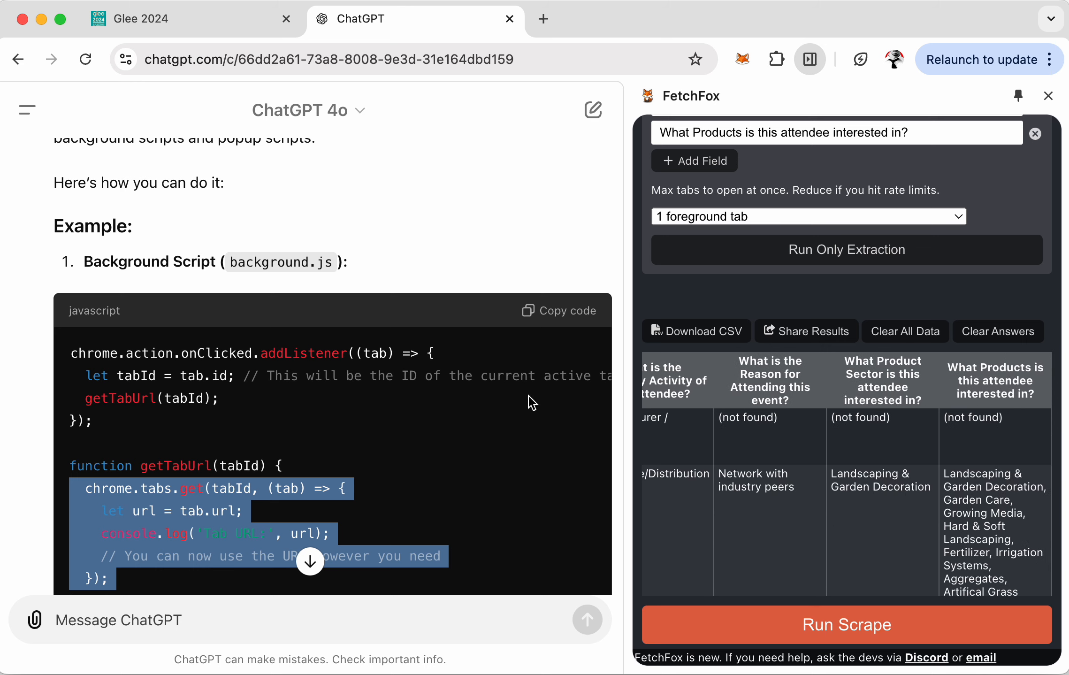
{"action": "left_click", "coordinate": [204, 20]}
{"action": "scroll", "coordinate": [863, 469], "scroll_direction": "down", "scroll_amount": 2}
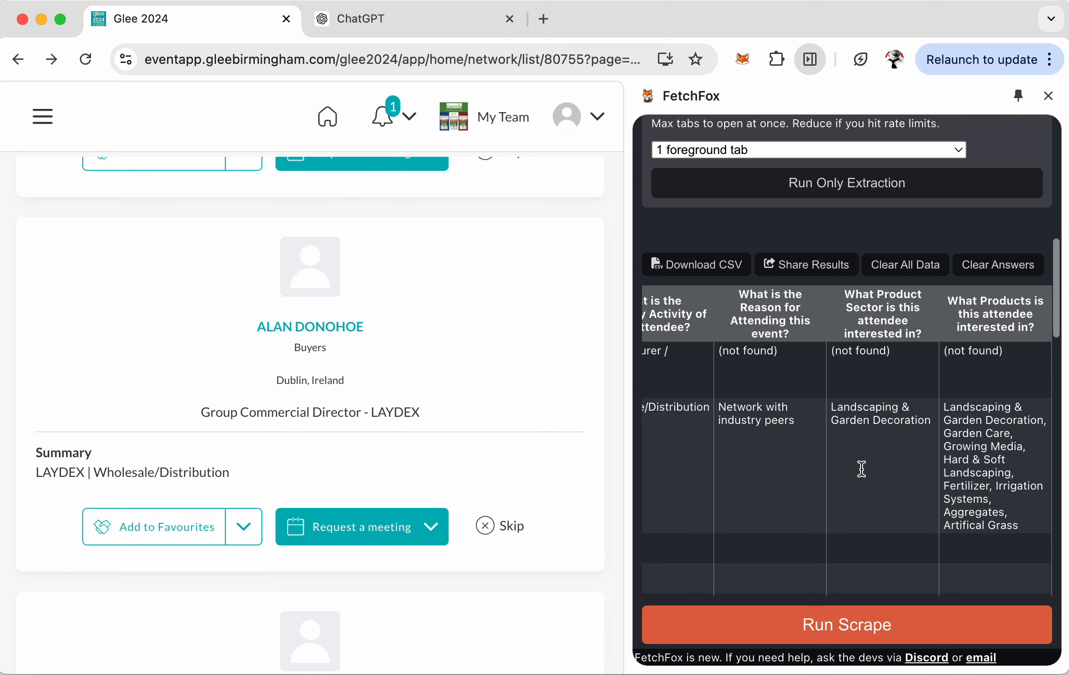
{"action": "scroll", "coordinate": [862, 469], "scroll_direction": "down", "scroll_amount": 3}
{"action": "scroll", "coordinate": [862, 469], "scroll_direction": "left", "scroll_amount": 15}
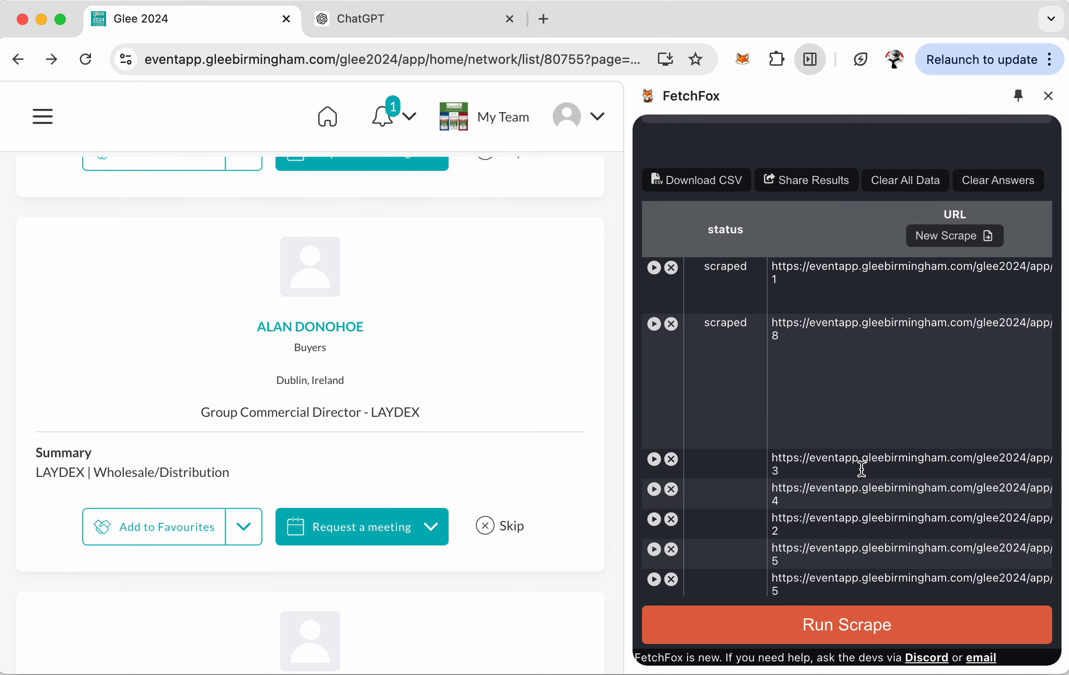
{"action": "left_click", "coordinate": [654, 459]}
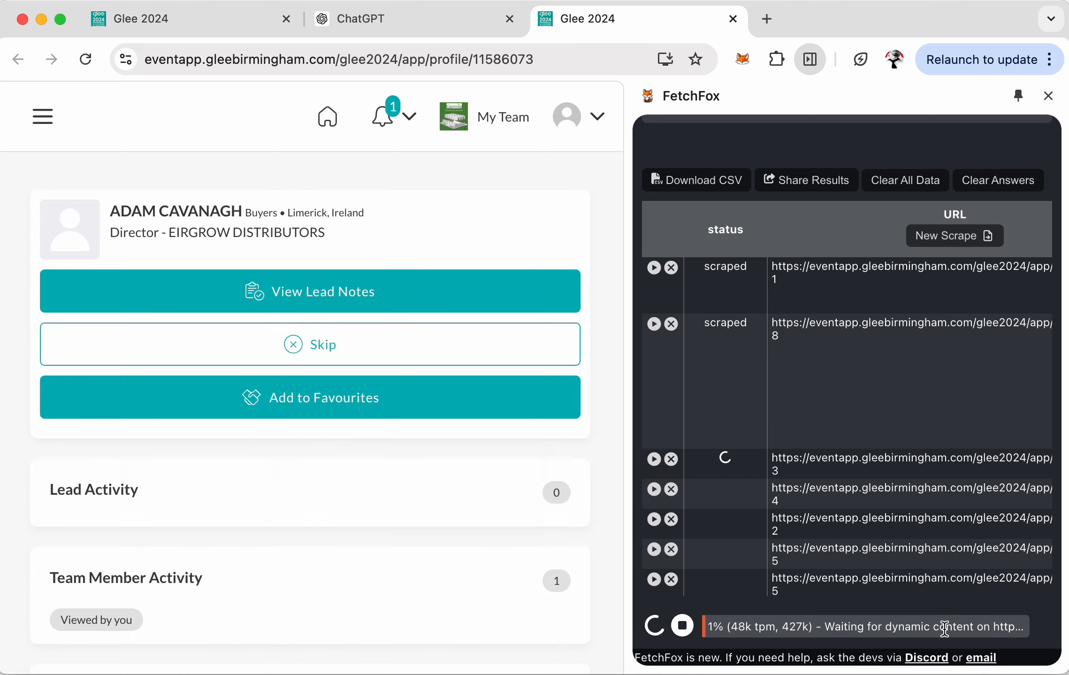
{"action": "scroll", "coordinate": [271, 401], "scroll_direction": "down", "scroll_amount": 5}
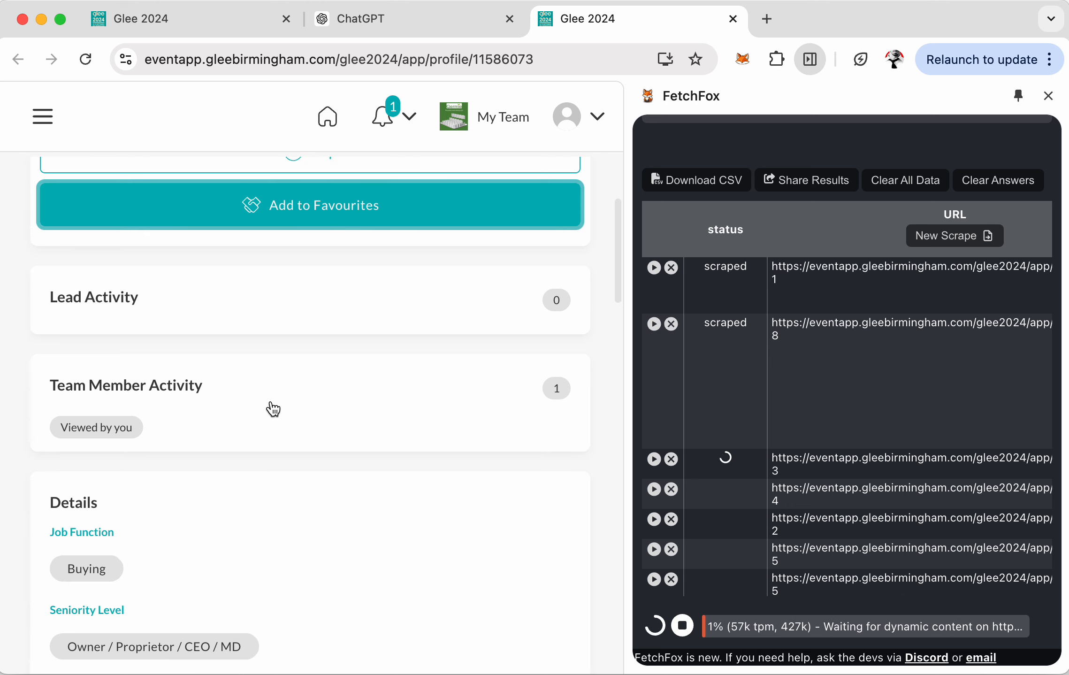
{"action": "scroll", "coordinate": [271, 401], "scroll_direction": "down", "scroll_amount": 4}
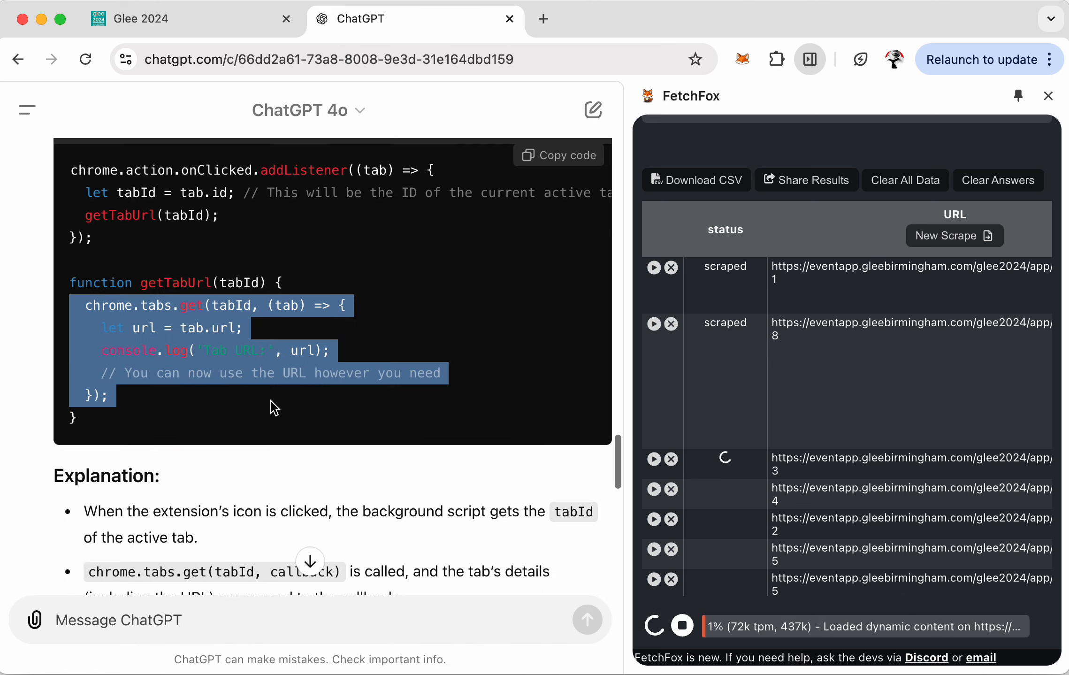
{"action": "left_click", "coordinate": [223, 24]}
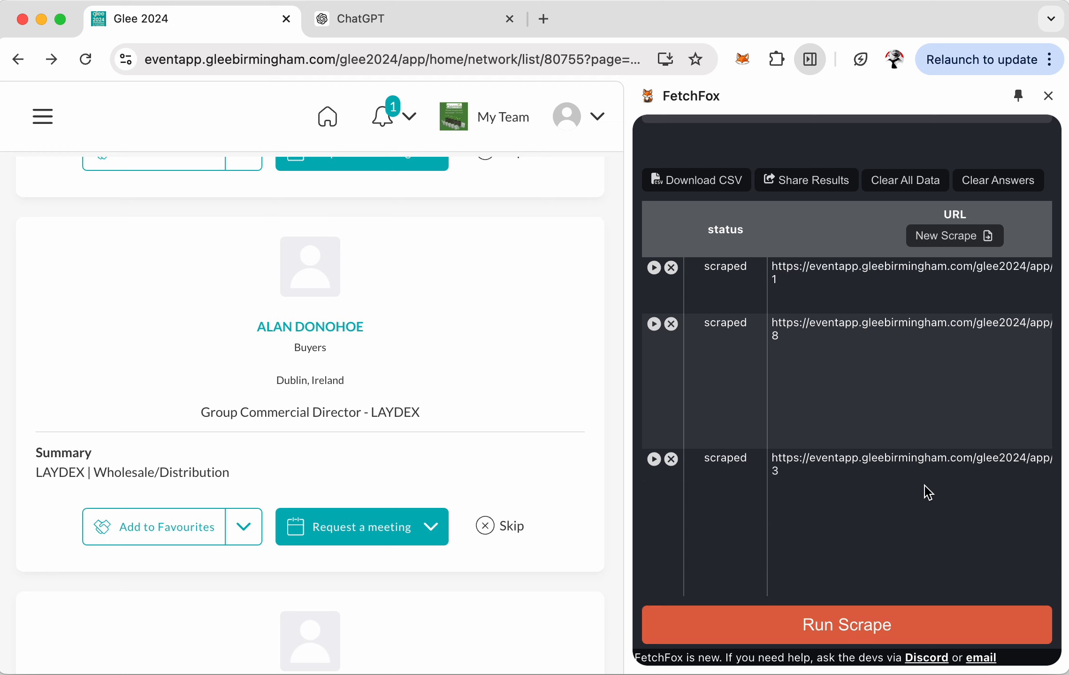
{"action": "scroll", "coordinate": [926, 486], "scroll_direction": "right", "scroll_amount": 10}
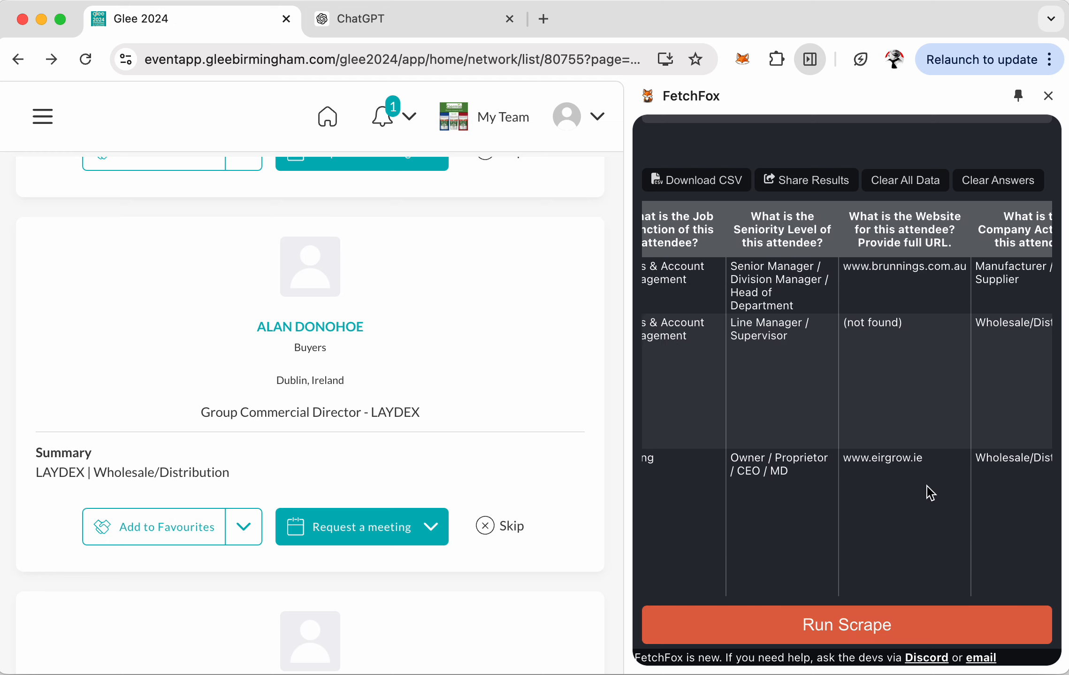
{"action": "scroll", "coordinate": [928, 486], "scroll_direction": "left", "scroll_amount": 10}
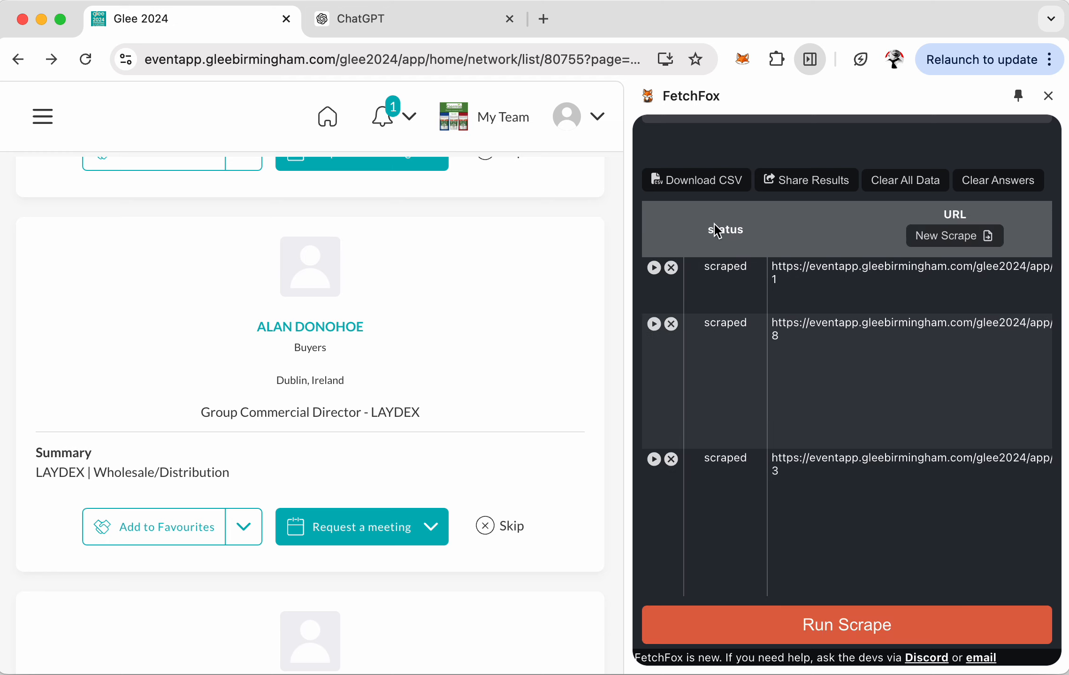
- Close the ChatGPT tab, restore Max tabs to 3 (default), and run extraction on all profiles
{"action": "left_click", "coordinate": [510, 19]}
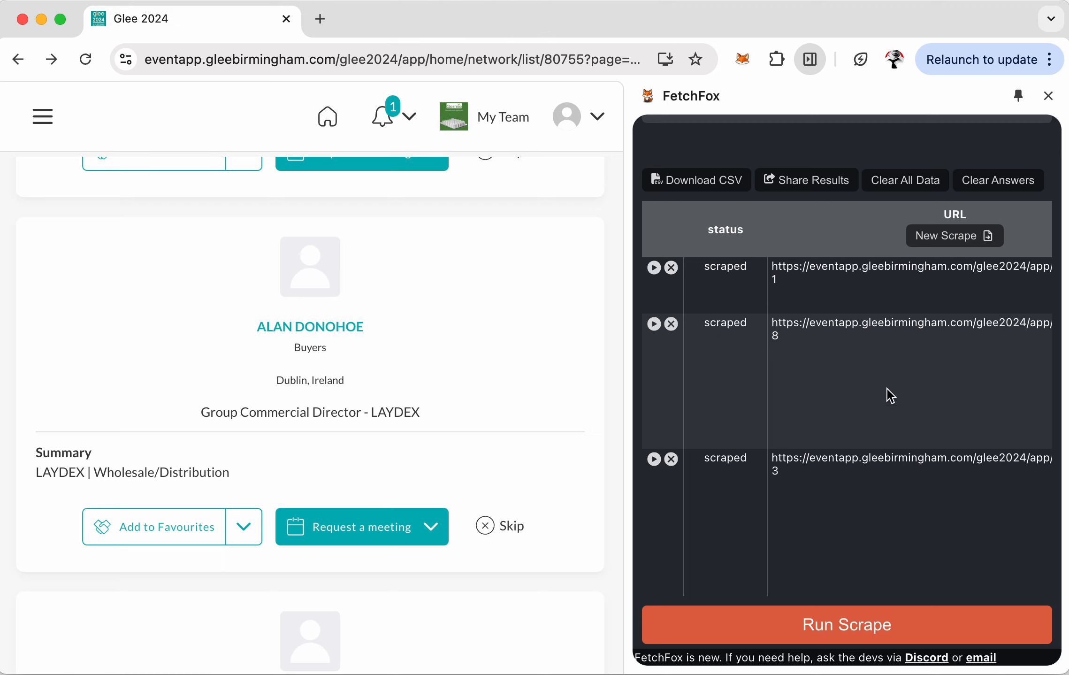
{"action": "scroll", "coordinate": [887, 395], "scroll_direction": "up", "scroll_amount": 5}
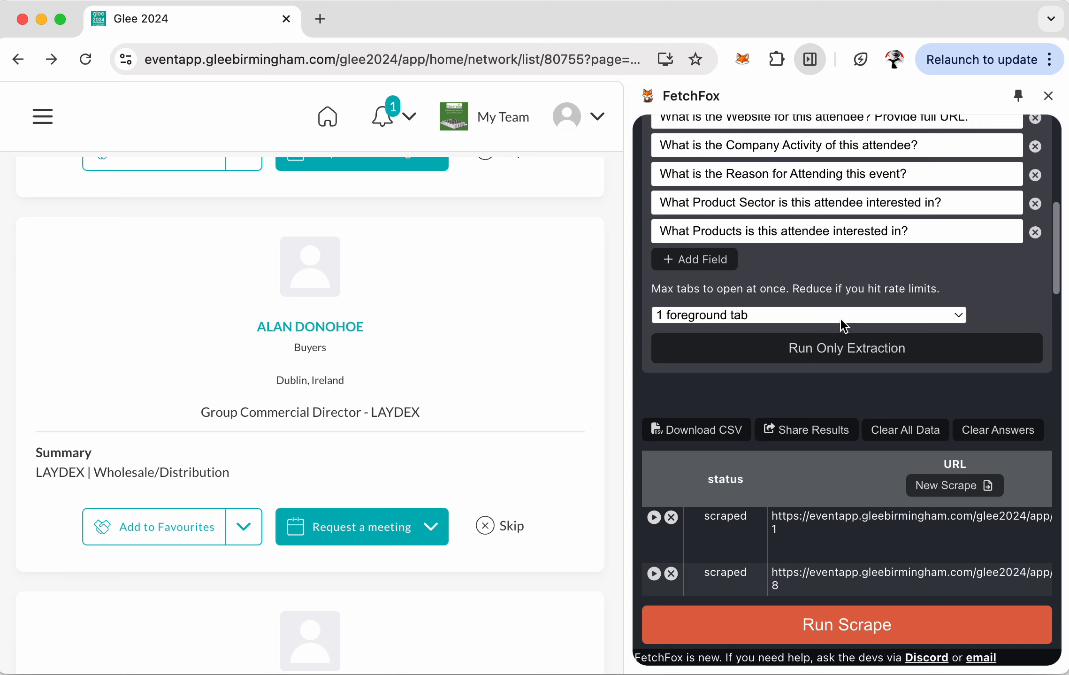
{"action": "left_click", "coordinate": [843, 324]}
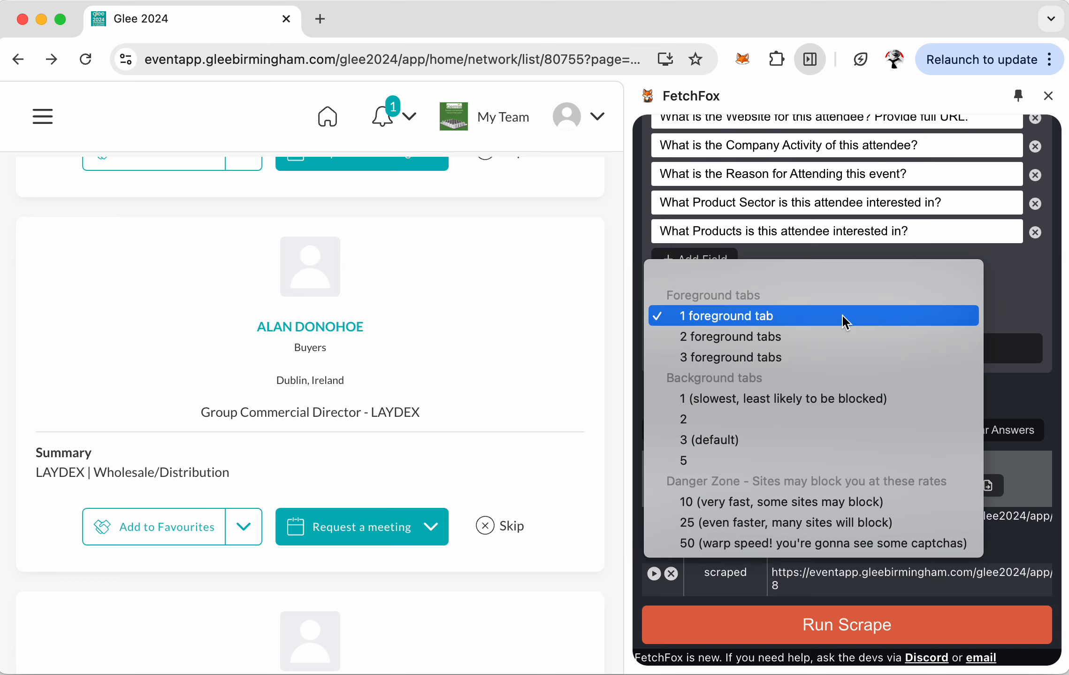
{"action": "left_click", "coordinate": [821, 444]}
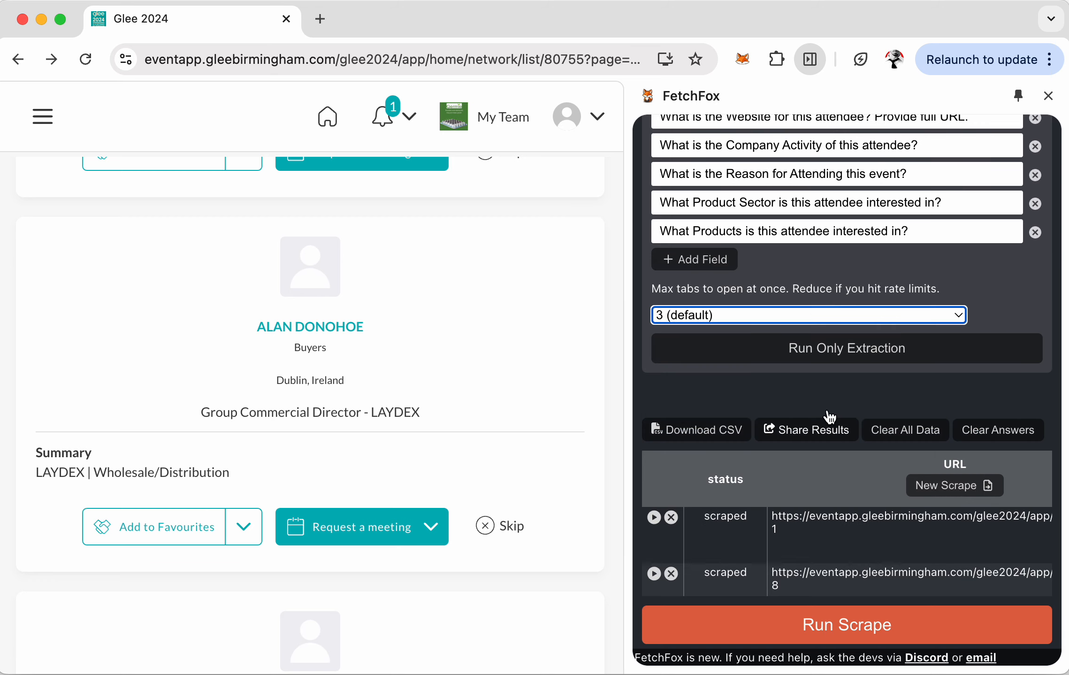
{"action": "left_click", "coordinate": [852, 352]}
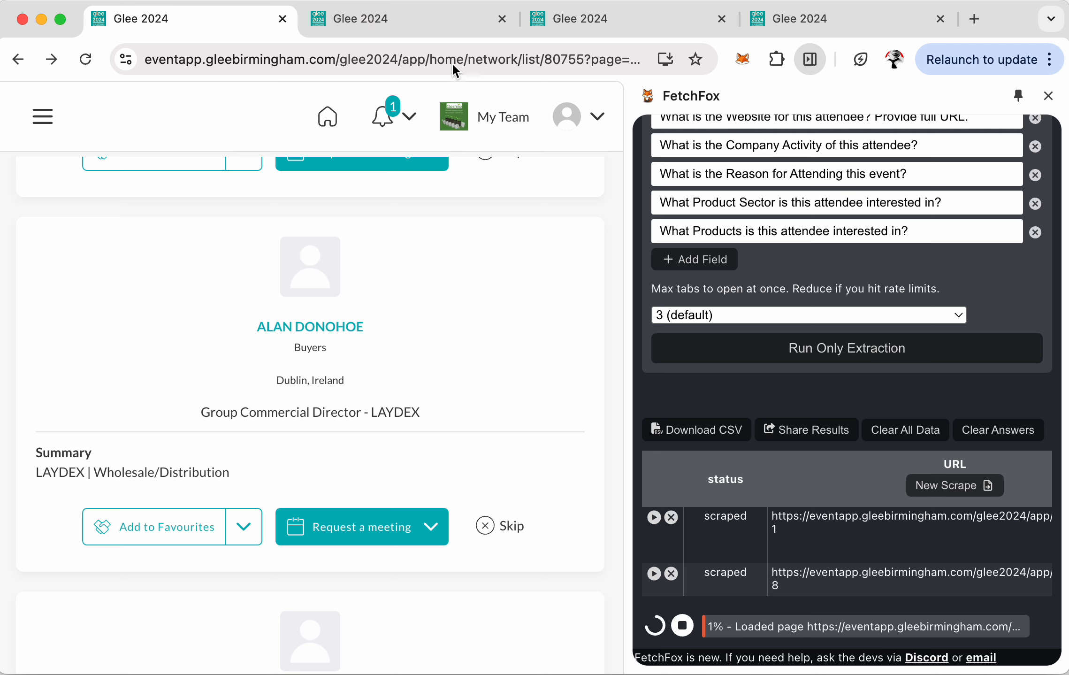
- Let extraction fill more rows, then stop it at 14% after 8 of 57 profiles
{"action": "scroll", "coordinate": [833, 338], "scroll_direction": "down", "scroll_amount": 10}
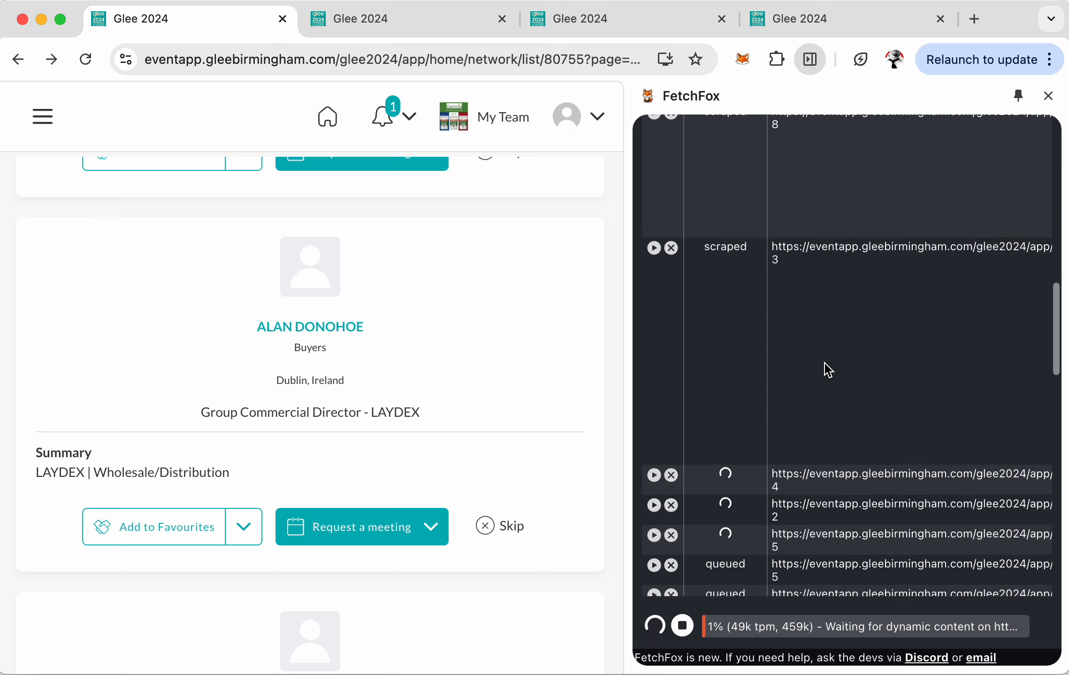
{"action": "scroll", "coordinate": [825, 363], "scroll_direction": "down", "scroll_amount": 1}
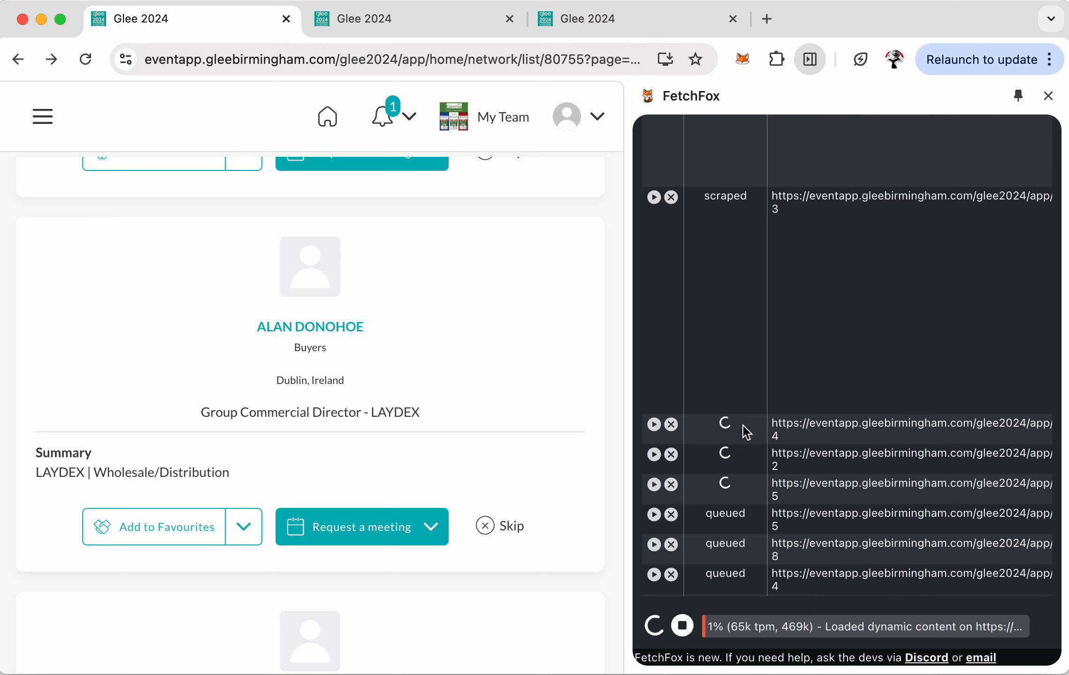
{"action": "scroll", "coordinate": [777, 472], "scroll_direction": "down", "scroll_amount": 1}
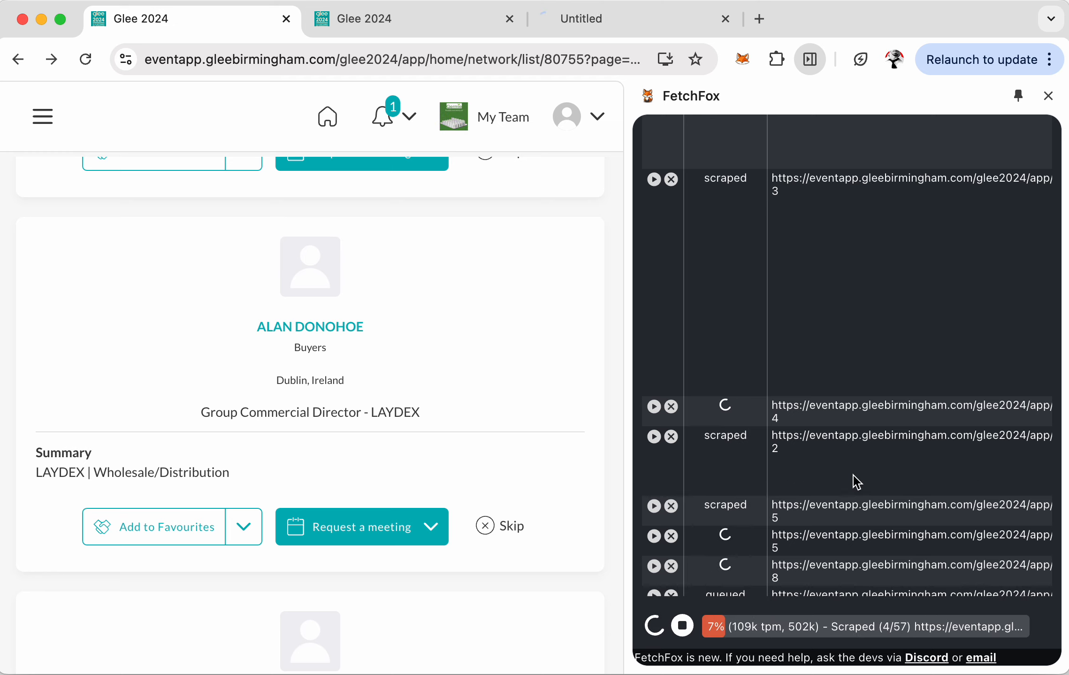
{"action": "scroll", "coordinate": [853, 475], "scroll_direction": "right", "scroll_amount": 10}
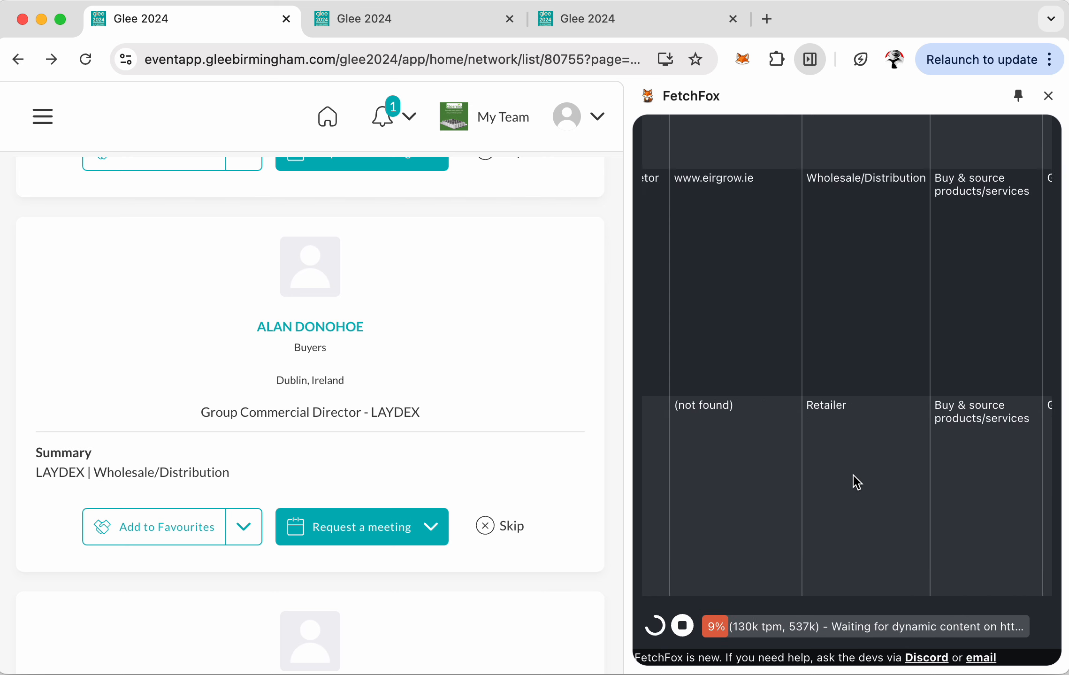
{"action": "scroll", "coordinate": [854, 475], "scroll_direction": "right", "scroll_amount": 1}
{"action": "scroll", "coordinate": [854, 475], "scroll_direction": "down", "scroll_amount": 11}
{"action": "scroll", "coordinate": [854, 476], "scroll_direction": "left", "scroll_amount": 3}
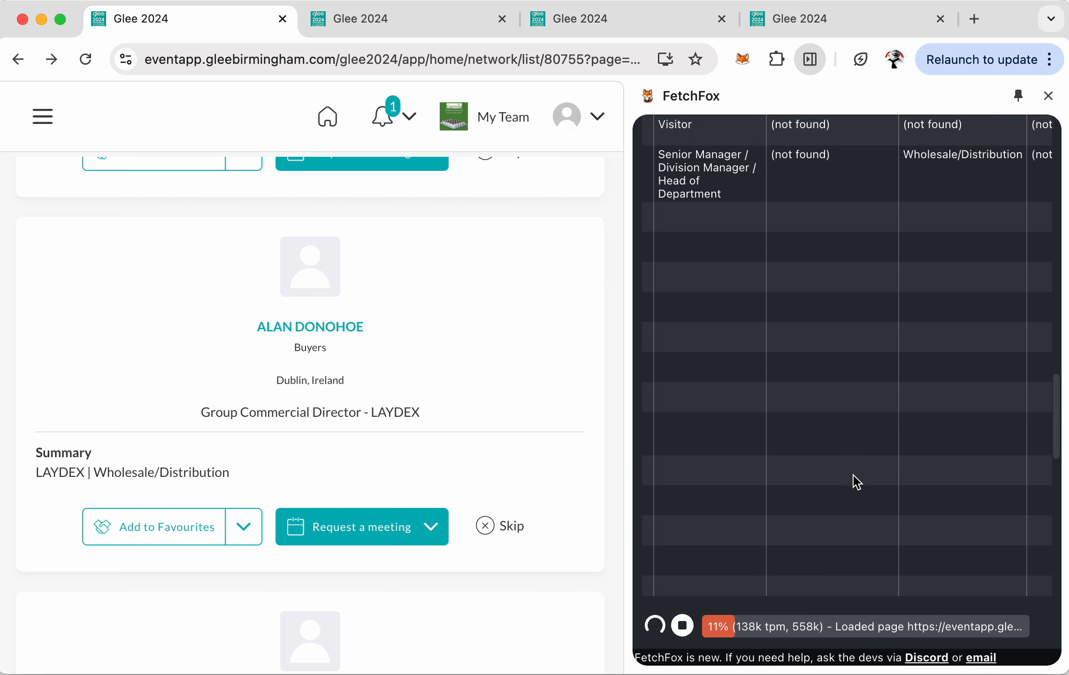
{"action": "scroll", "coordinate": [854, 476], "scroll_direction": "left", "scroll_amount": 8}
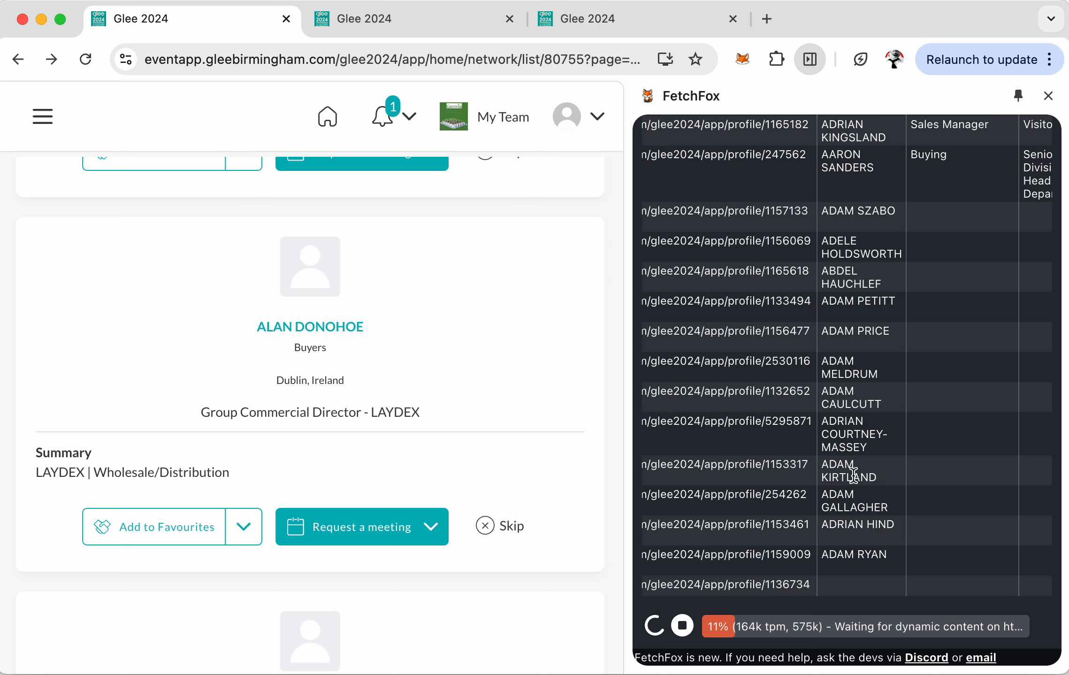
{"action": "left_click", "coordinate": [683, 626]}
{"action": "scroll", "coordinate": [817, 384], "scroll_direction": "up", "scroll_amount": 10}
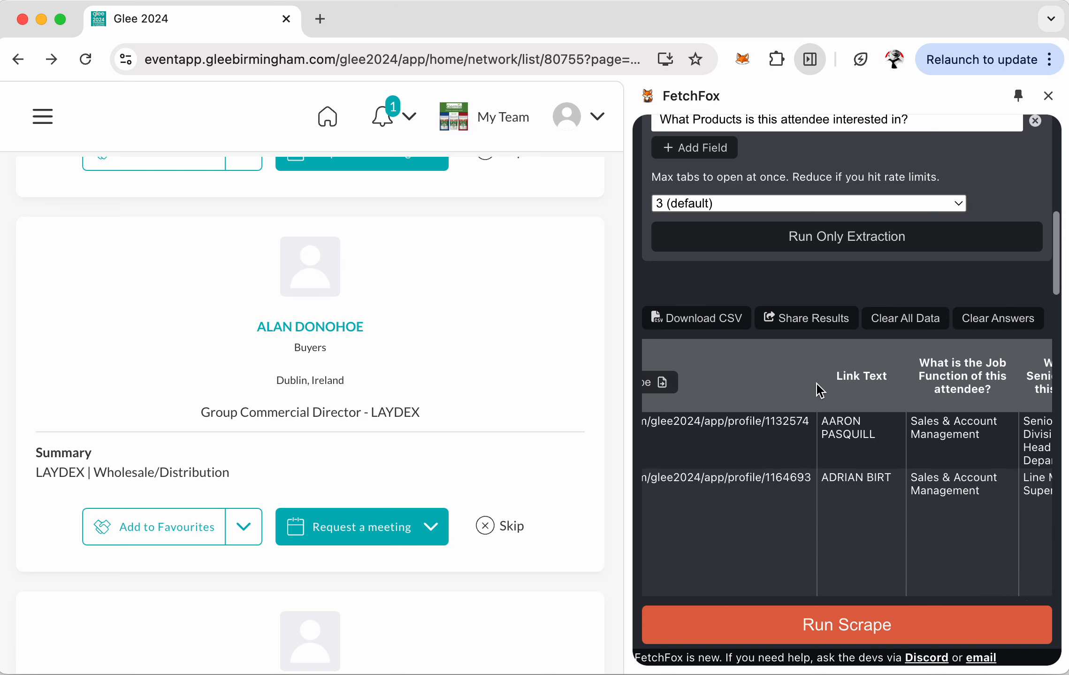
- Generate a fetchfoxai.com share link for the results, then dismiss the popup
{"action": "scroll", "coordinate": [818, 384], "scroll_direction": "up", "scroll_amount": 5}
{"action": "scroll", "coordinate": [817, 385], "scroll_direction": "down", "scroll_amount": 3}
{"action": "left_click", "coordinate": [798, 442]}
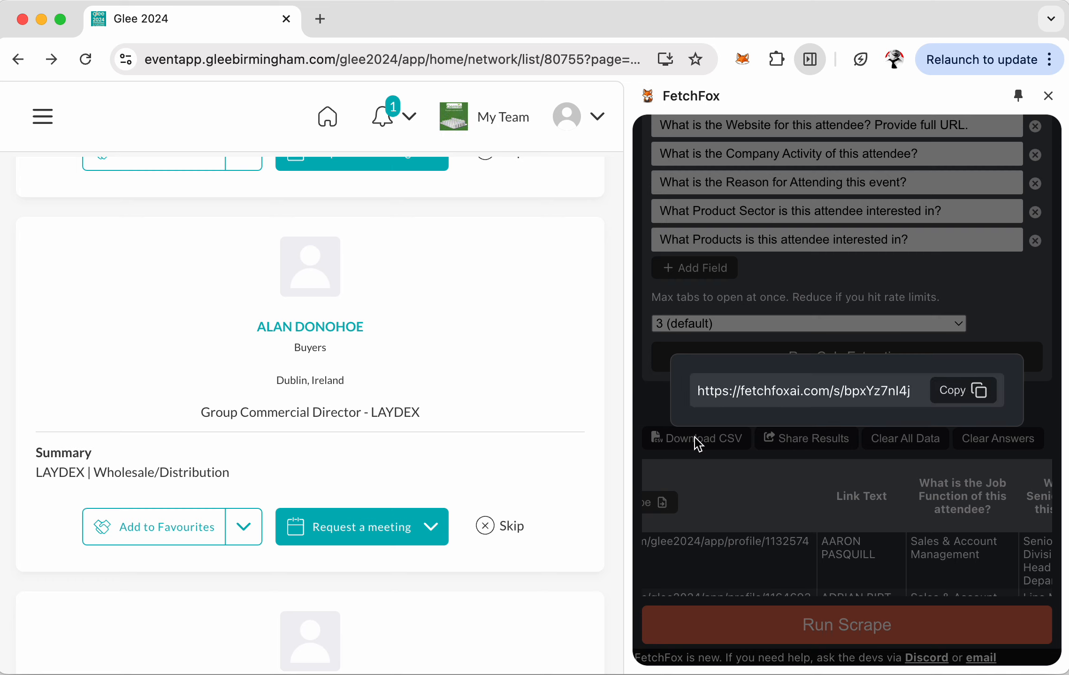
{"action": "left_click", "coordinate": [789, 489]}
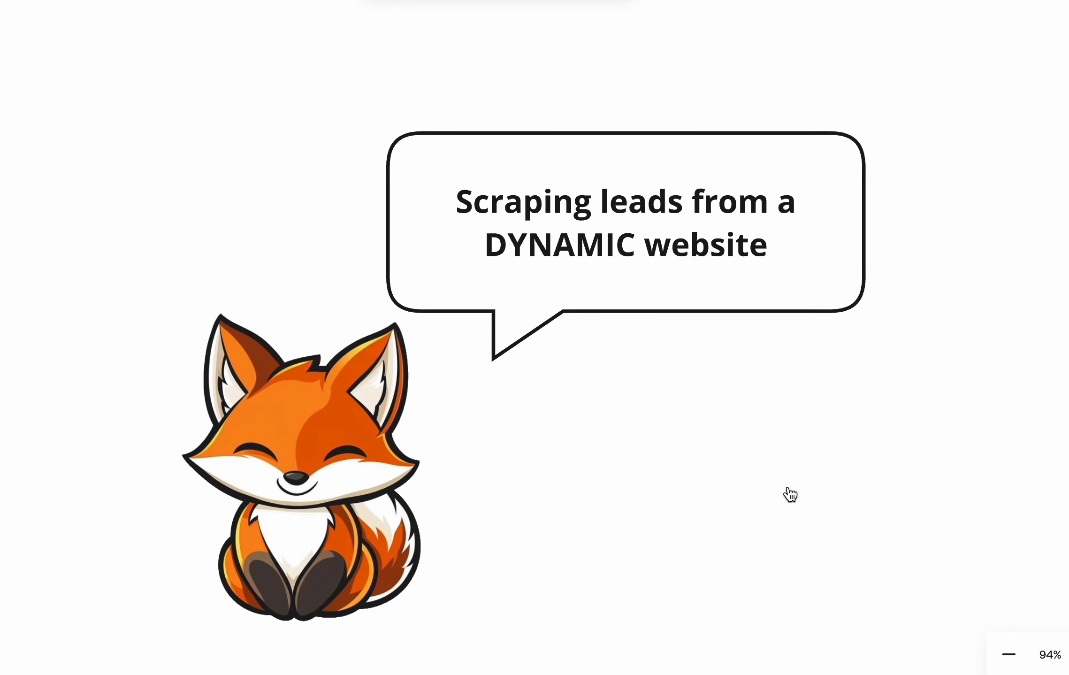